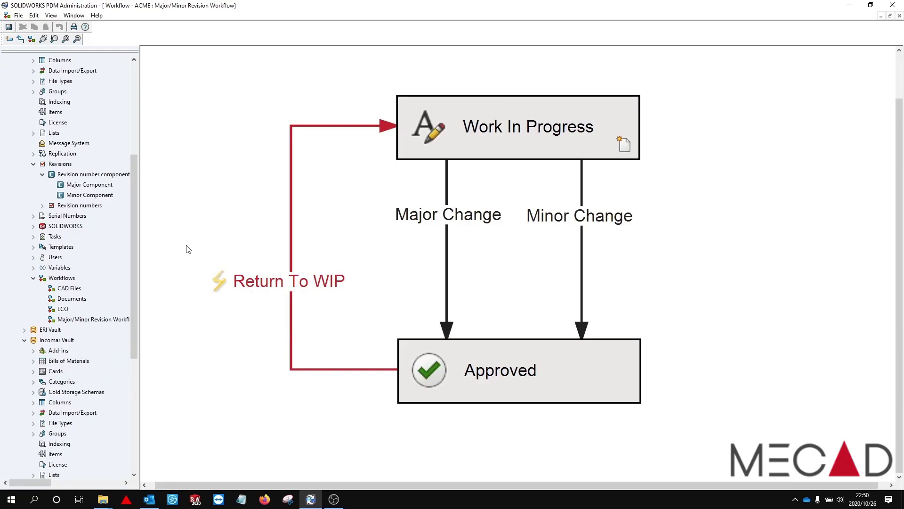
- Review the Minor Component's initial counter value 1 and its value list -, A, B, C… without changes
{"action": "double_click", "coordinate": [99, 194]}
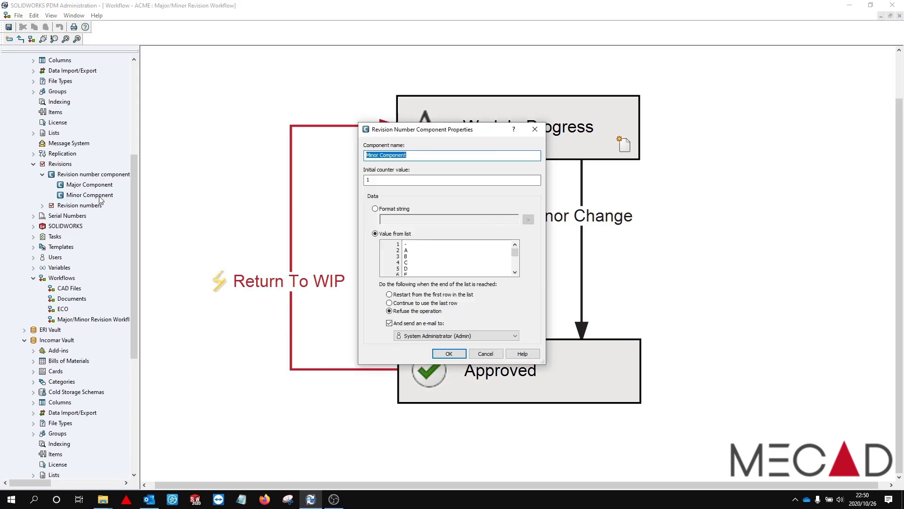
{"action": "double_click", "coordinate": [411, 244]}
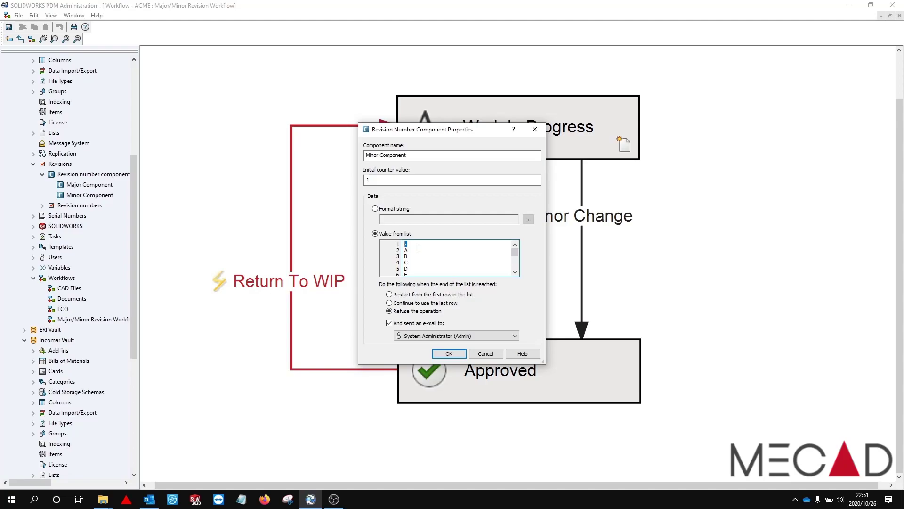
{"action": "left_click", "coordinate": [387, 180]}
{"action": "double_click", "coordinate": [387, 180]}
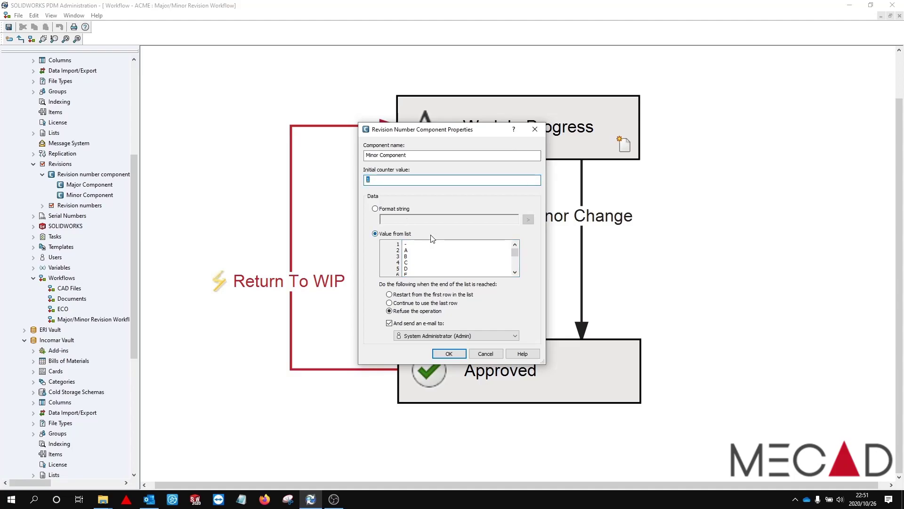
{"action": "left_click", "coordinate": [409, 246]}
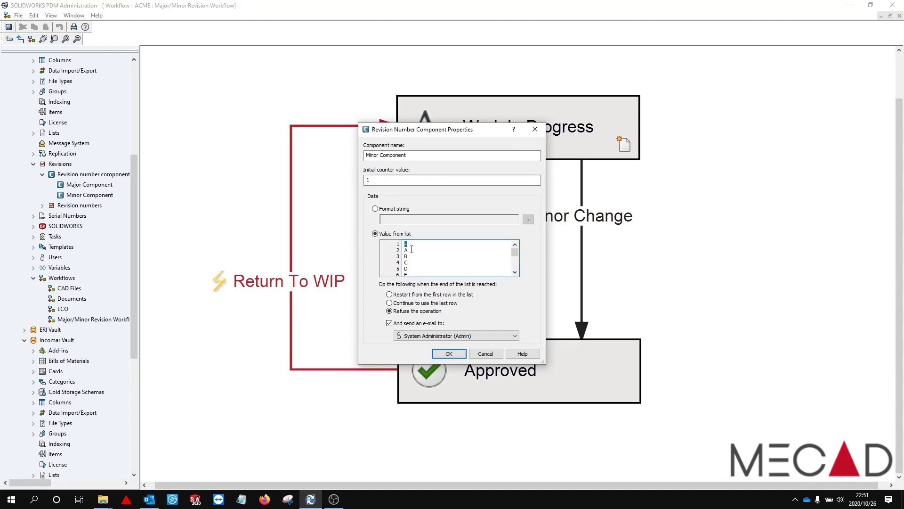
{"action": "left_click", "coordinate": [410, 250]}
{"action": "left_click_drag", "start_coordinate": [515, 252], "coordinate": [516, 278]}
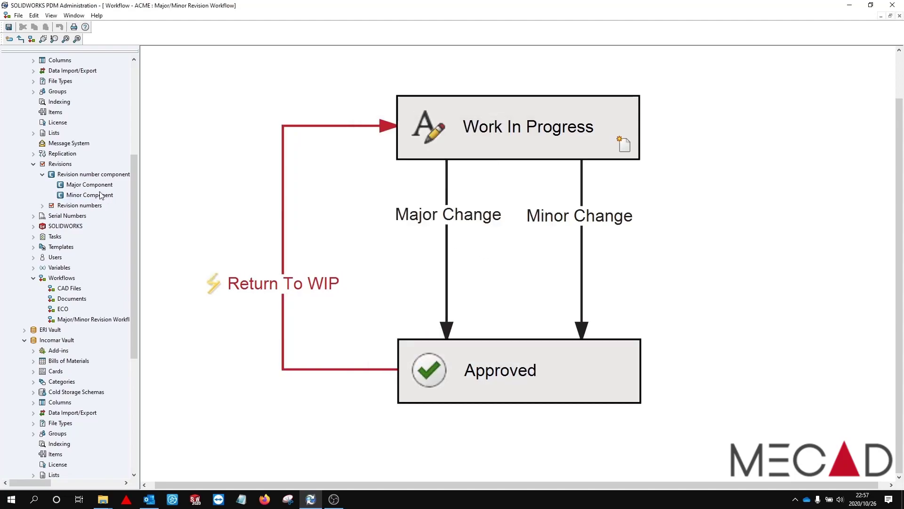
- Close the Minor Component, then check the Major Component's Number 00 format and starting value 0
{"action": "left_click", "coordinate": [99, 188]}
{"action": "double_click", "coordinate": [98, 187]}
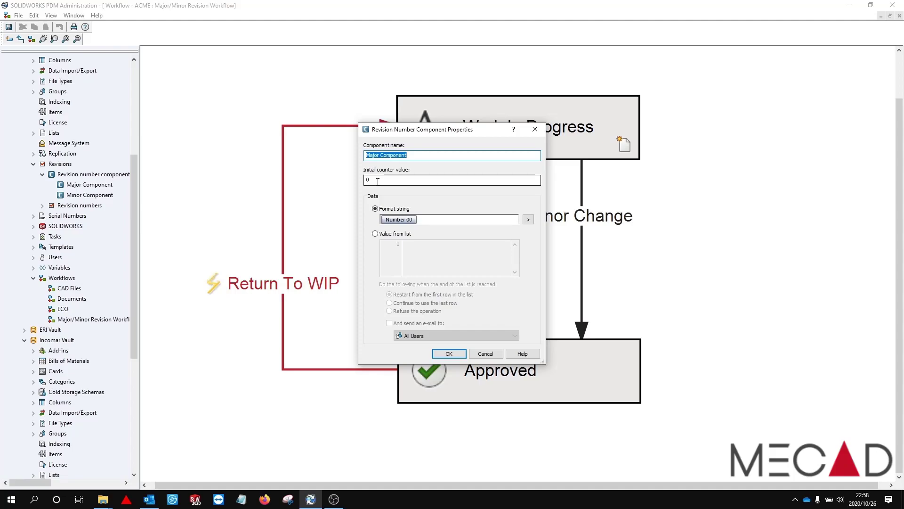
{"action": "key", "text": "Tab"}
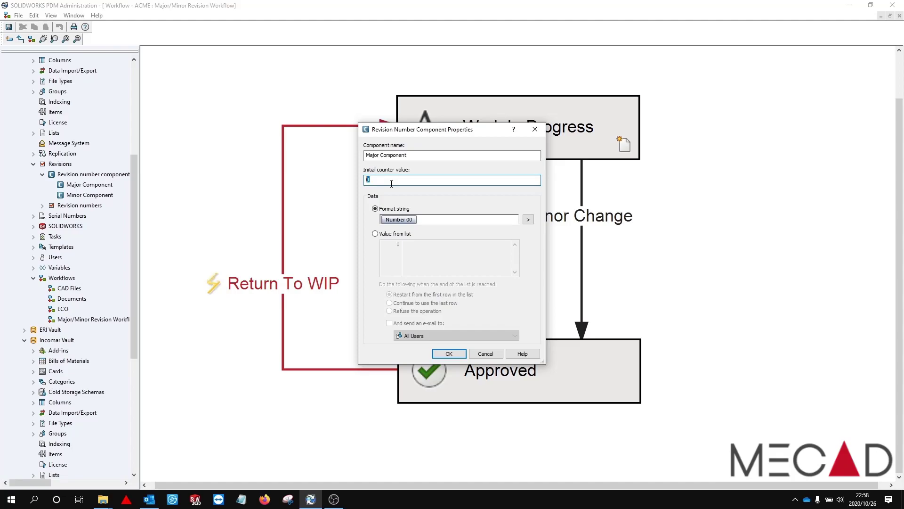
{"action": "left_click", "coordinate": [448, 354]}
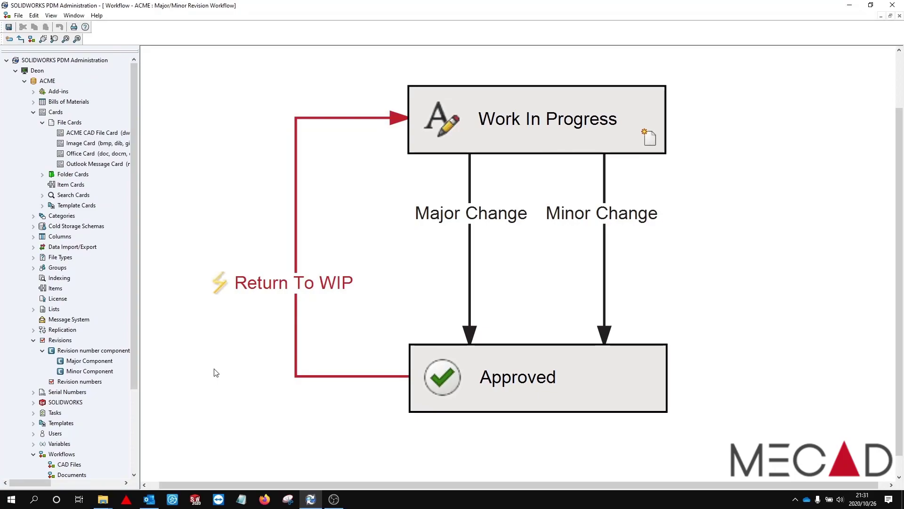
- Add a new revision number 'Major-Minor Scheme' whose format is Major Component then Minor Component
{"action": "right_click", "coordinate": [88, 382]}
{"action": "left_click", "coordinate": [132, 388]}
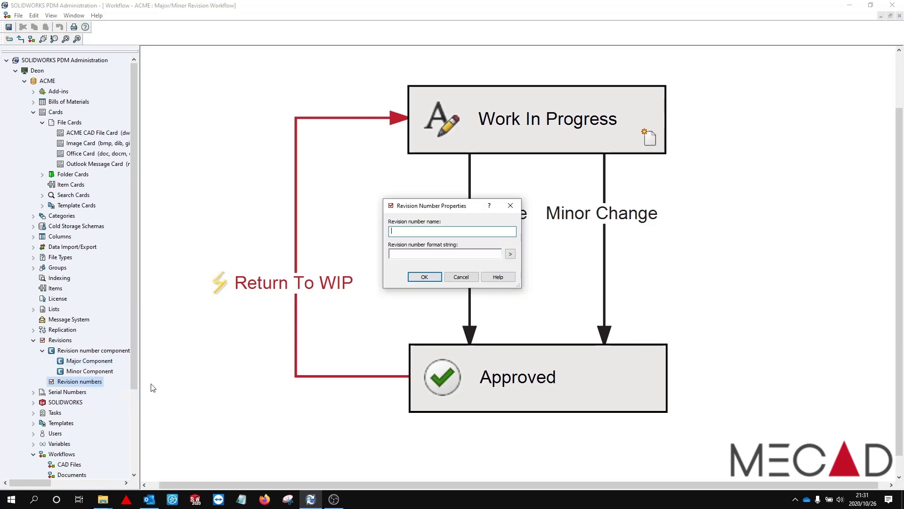
{"action": "type", "text": "Major-Minor Scheme"}
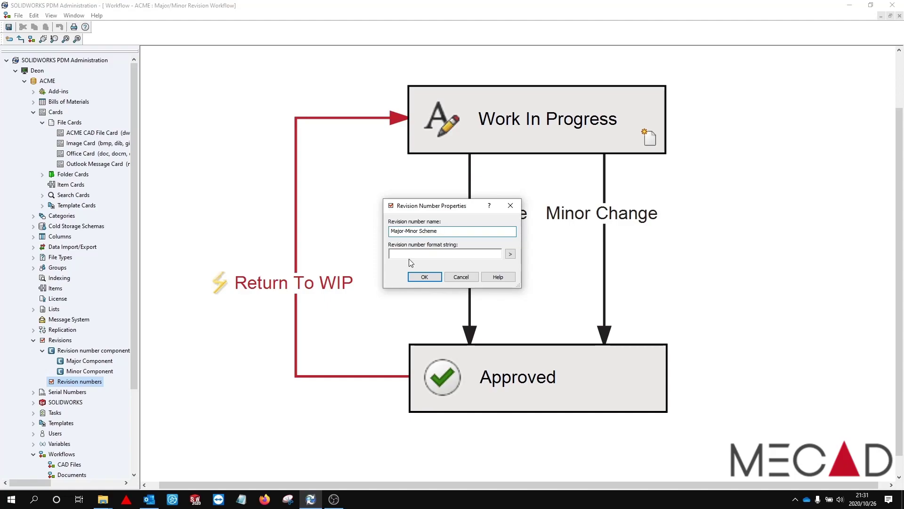
{"action": "left_click", "coordinate": [510, 254]}
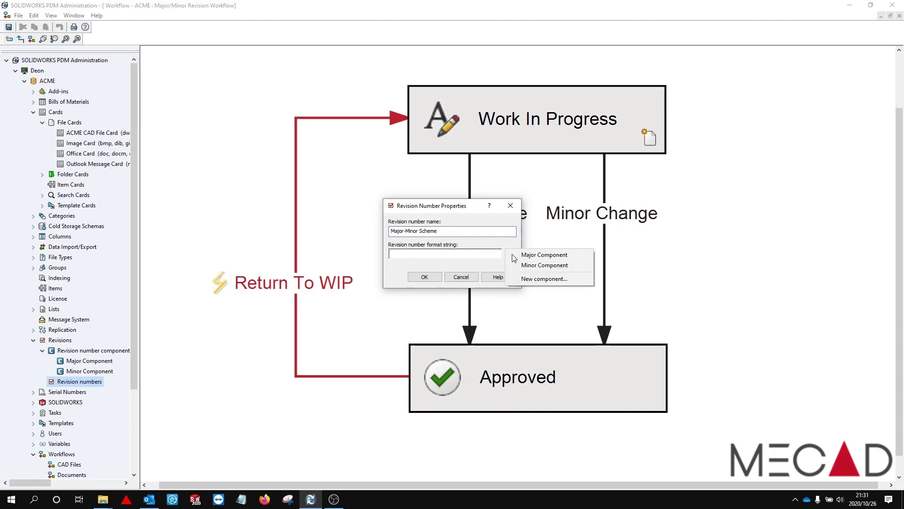
{"action": "left_click", "coordinate": [528, 255]}
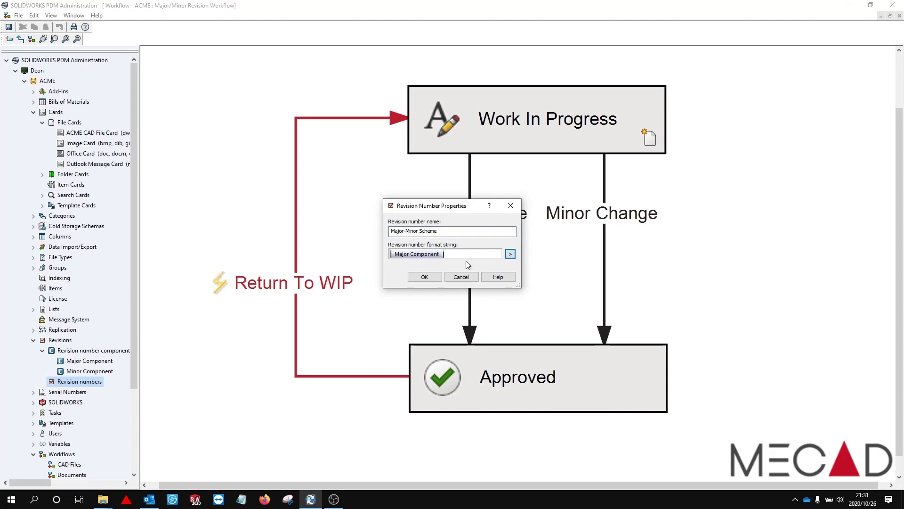
{"action": "left_click", "coordinate": [509, 257]}
{"action": "left_click", "coordinate": [533, 265]}
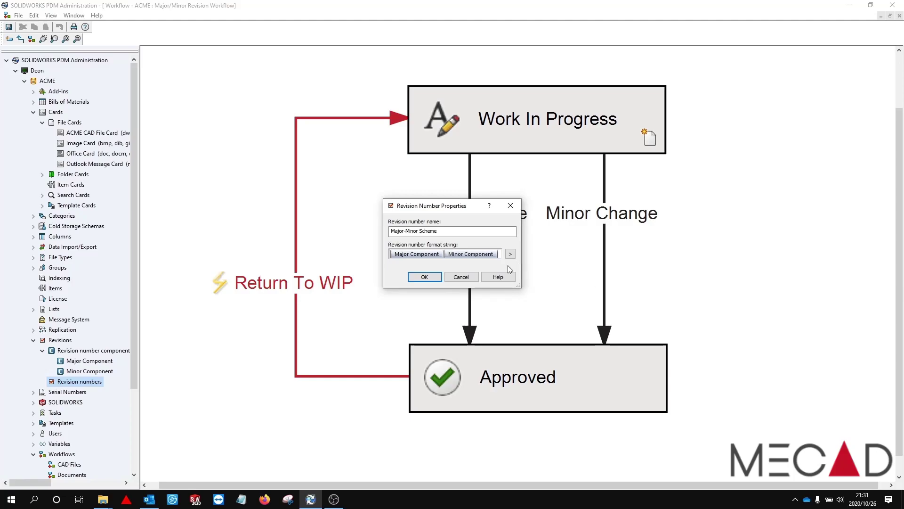
{"action": "left_click", "coordinate": [424, 278]}
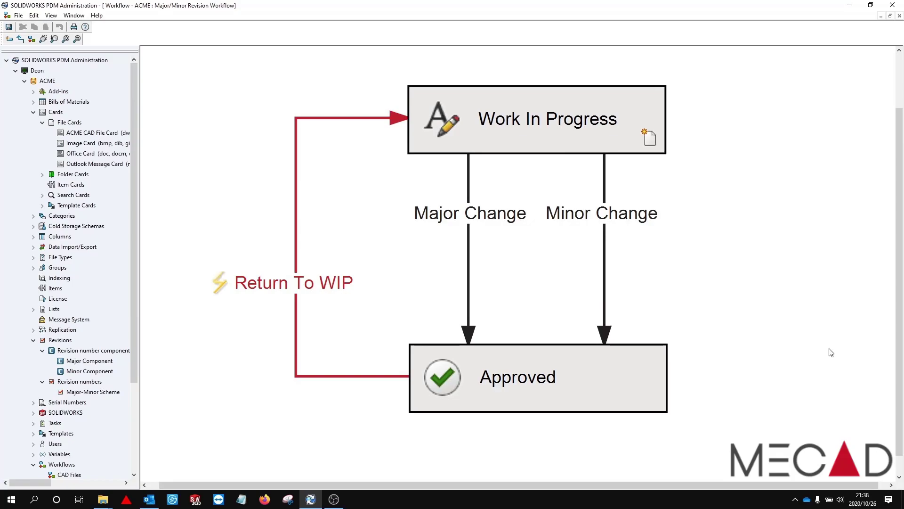
- Assign Major-Minor Scheme to the Approved state, with Revision as the revision variable
{"action": "double_click", "coordinate": [547, 362]}
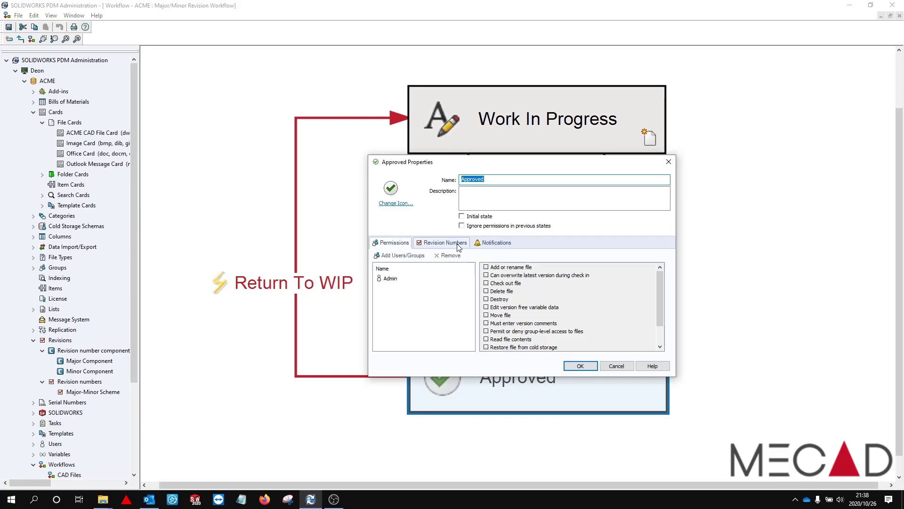
{"action": "left_click", "coordinate": [457, 247]}
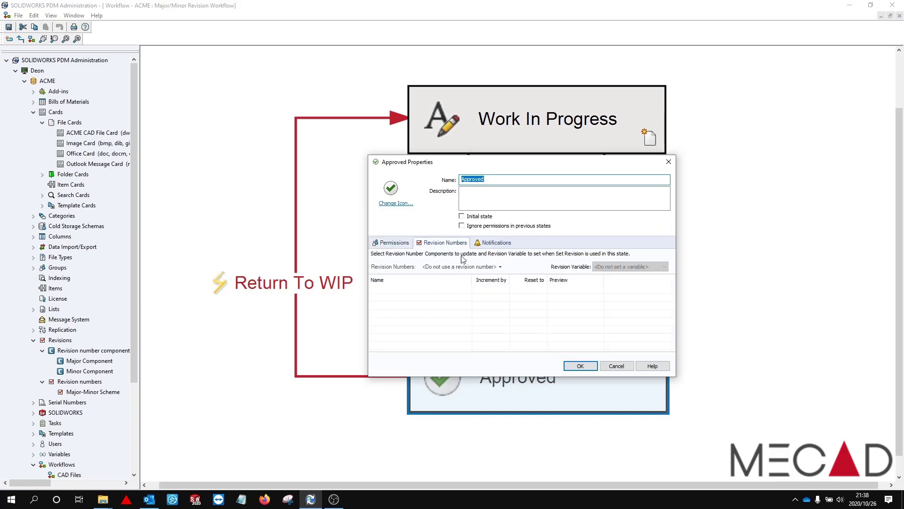
{"action": "left_click", "coordinate": [483, 267]}
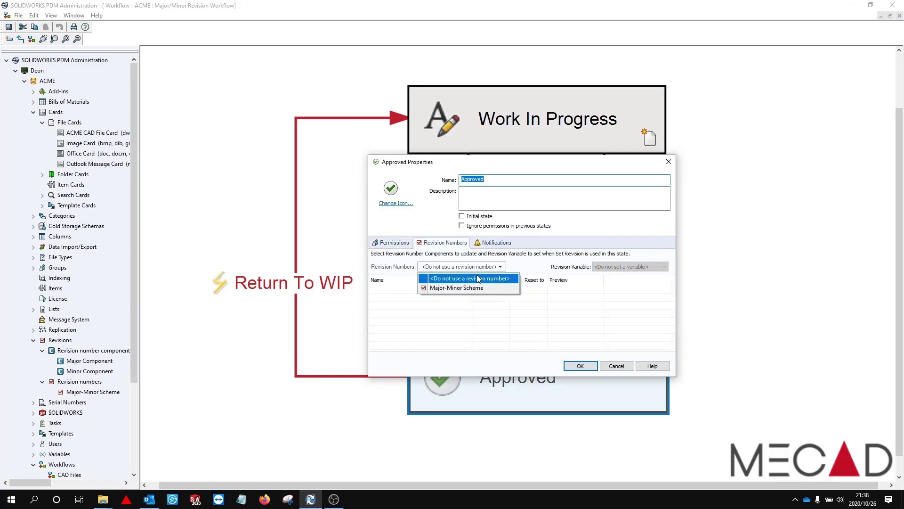
{"action": "left_click", "coordinate": [476, 292]}
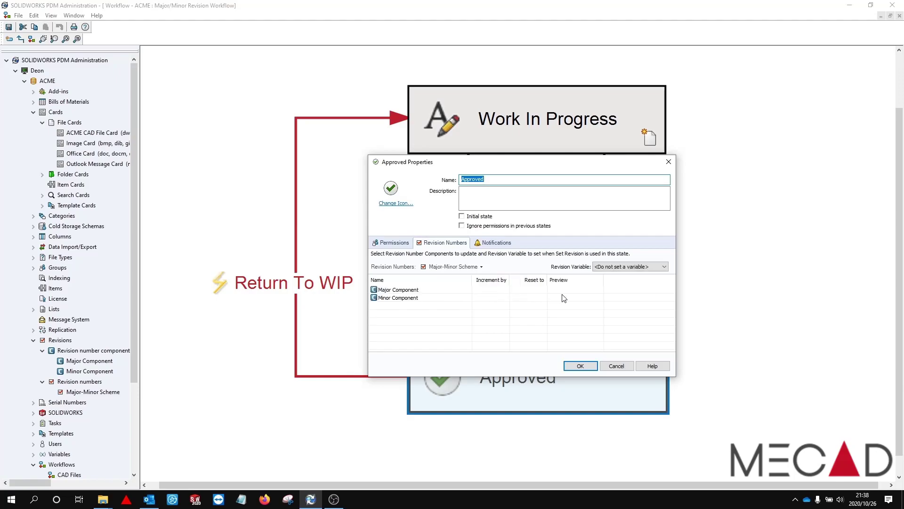
{"action": "left_click", "coordinate": [637, 267]}
{"action": "left_click_drag", "start_coordinate": [665, 287], "coordinate": [660, 374]}
{"action": "left_click", "coordinate": [611, 385]}
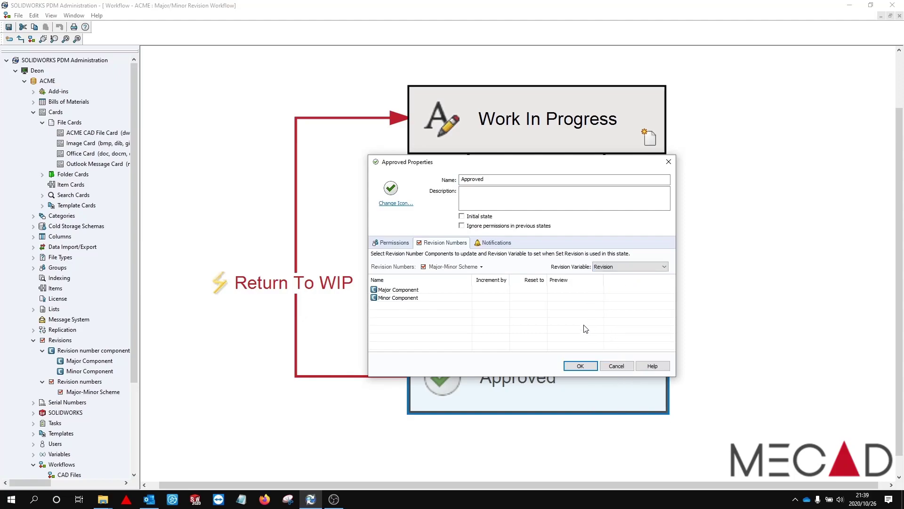
{"action": "left_click", "coordinate": [580, 366]}
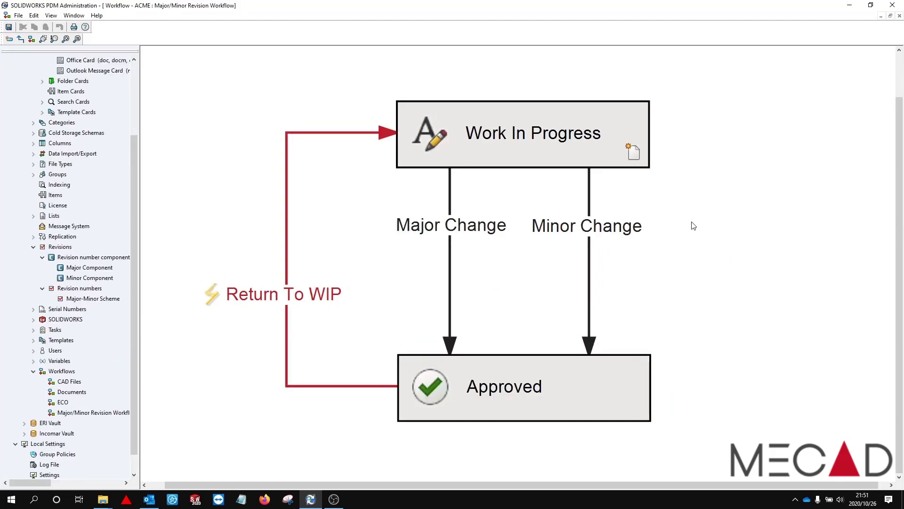
- Set the Minor Change transition's Minor Component increment to 1, leaving Major Component at 0
{"action": "left_click", "coordinate": [649, 221]}
{"action": "double_click", "coordinate": [631, 229]}
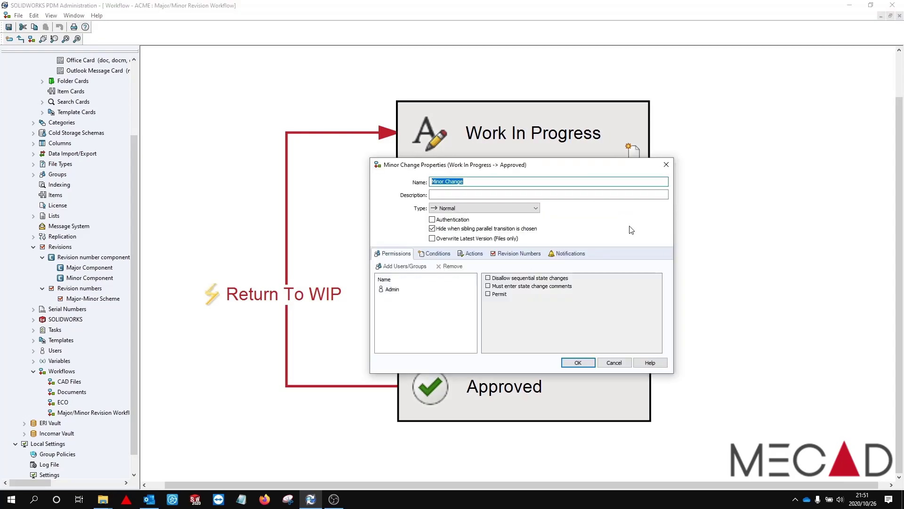
{"action": "left_click", "coordinate": [529, 255]}
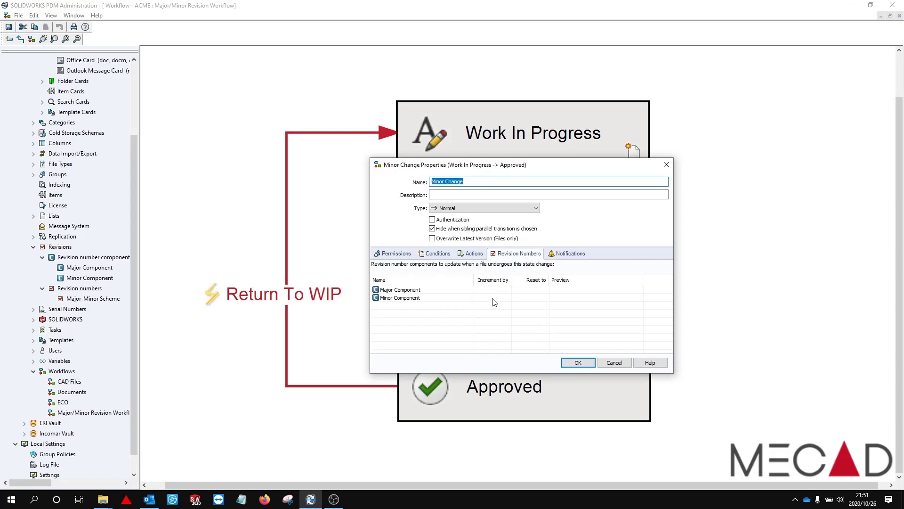
{"action": "left_click", "coordinate": [493, 298]}
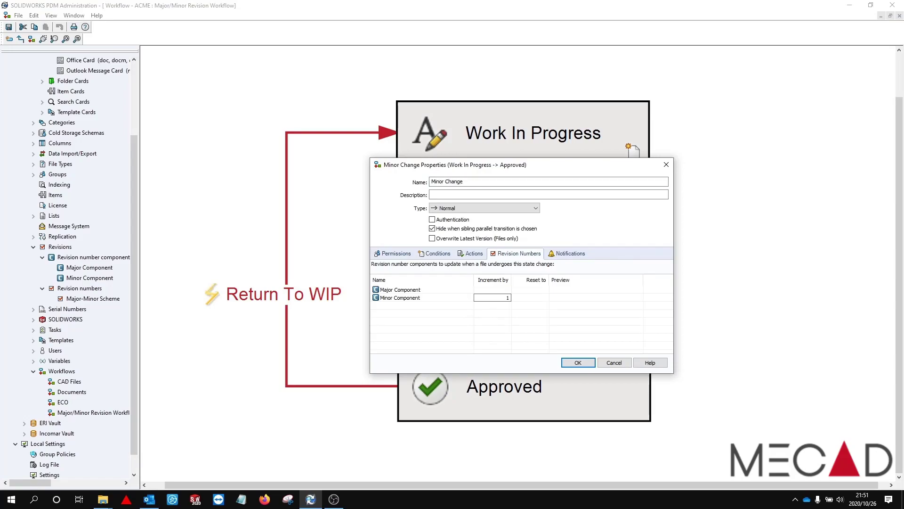
{"action": "left_click", "coordinate": [498, 290]}
{"action": "left_click", "coordinate": [578, 362]}
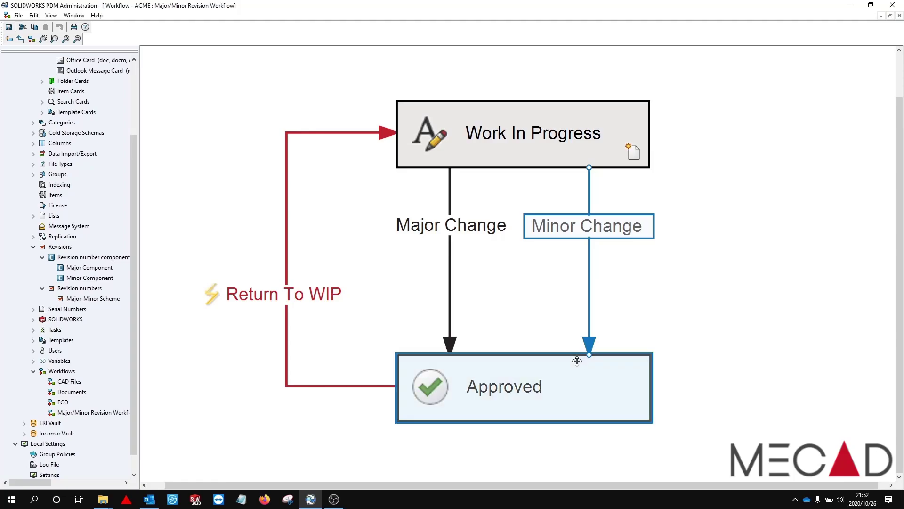
- On Major Change, set Major Component increment to 1 and Minor Component reset to 1
{"action": "double_click", "coordinate": [472, 236]}
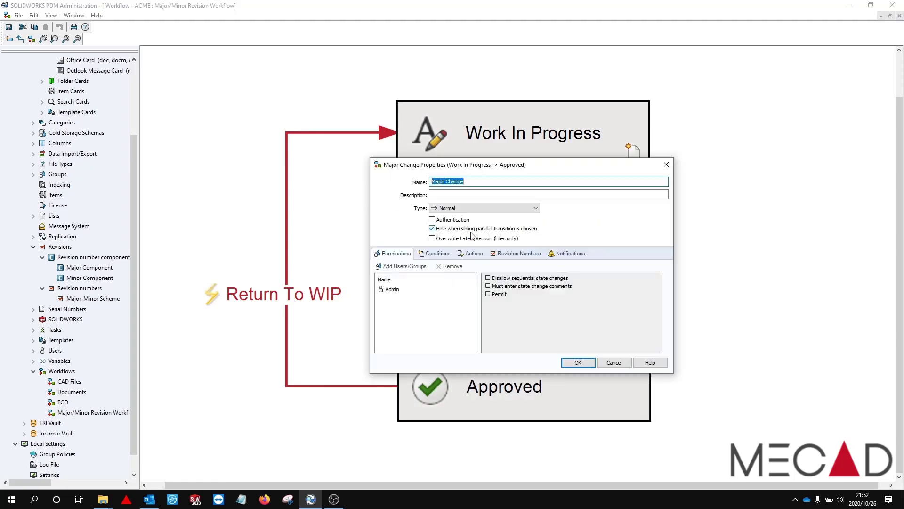
{"action": "left_click", "coordinate": [504, 254]}
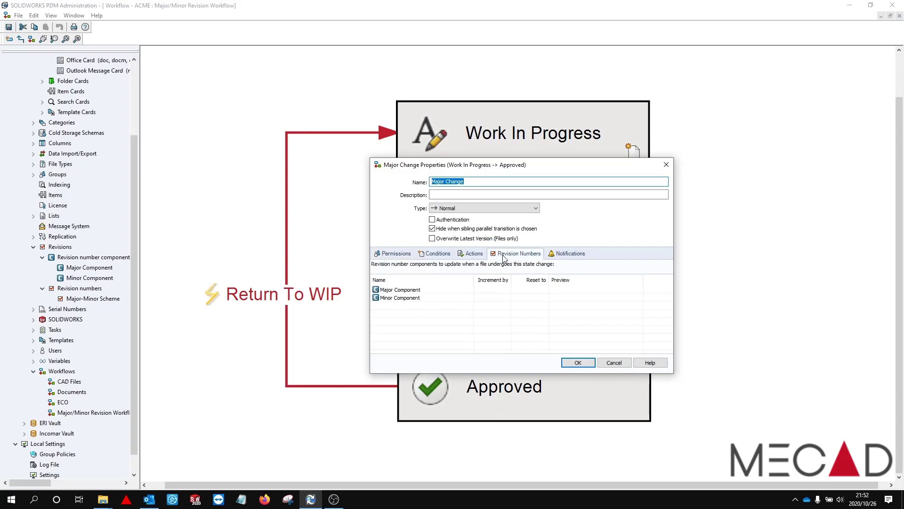
{"action": "left_click", "coordinate": [499, 298]}
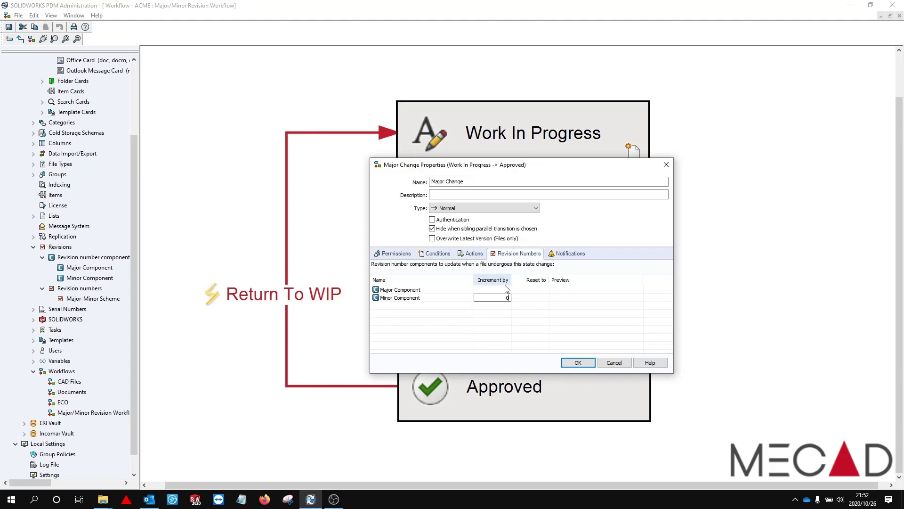
{"action": "left_click", "coordinate": [509, 289]}
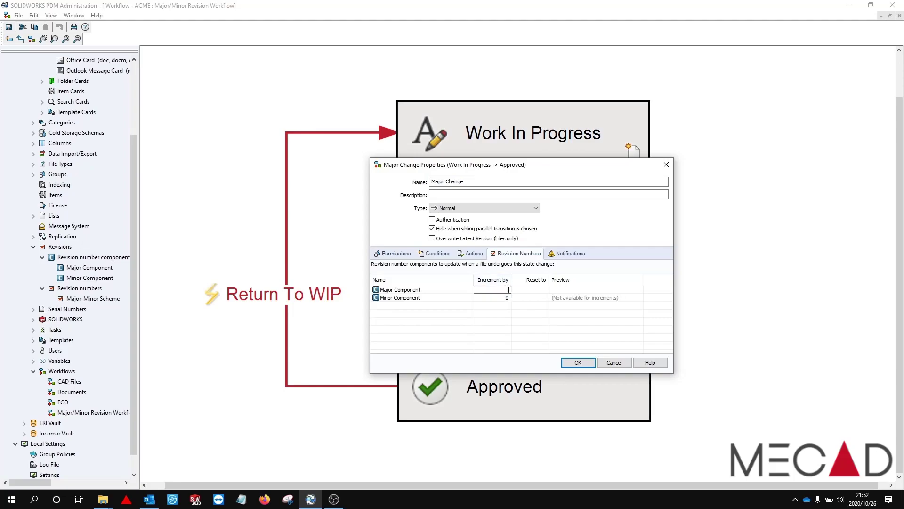
{"action": "type", "text": "1"}
{"action": "left_click", "coordinate": [540, 298]}
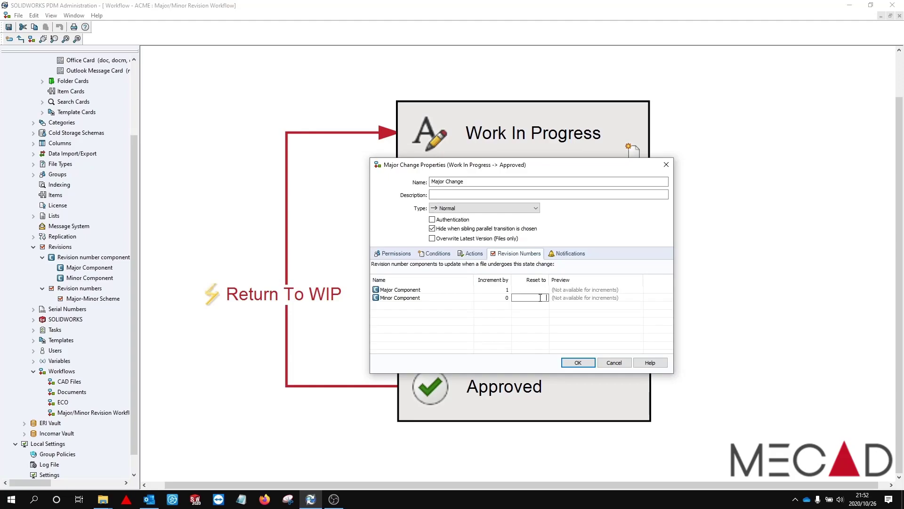
{"action": "left_click", "coordinate": [578, 363]}
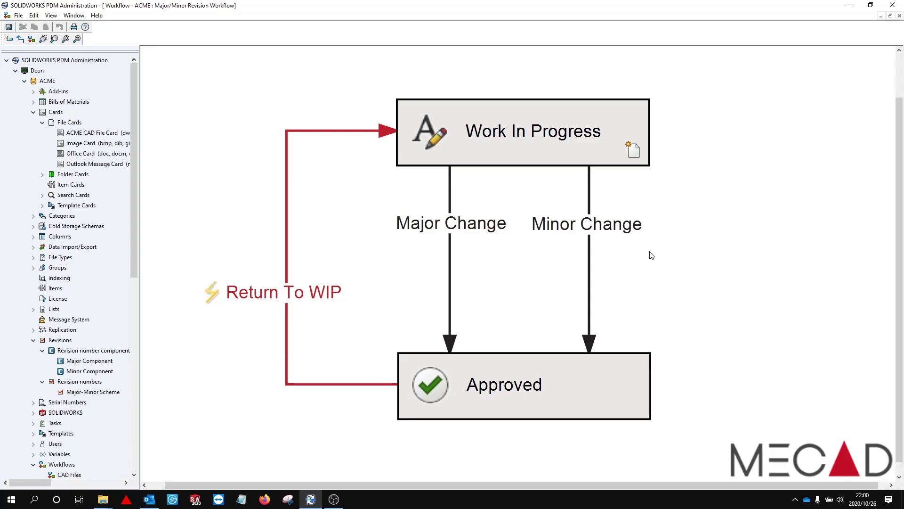
- Add a Minor Change action 'Write Revision variable to the data card' setting Revision to %nextrevision%
{"action": "left_click", "coordinate": [629, 236]}
{"action": "double_click", "coordinate": [627, 234]}
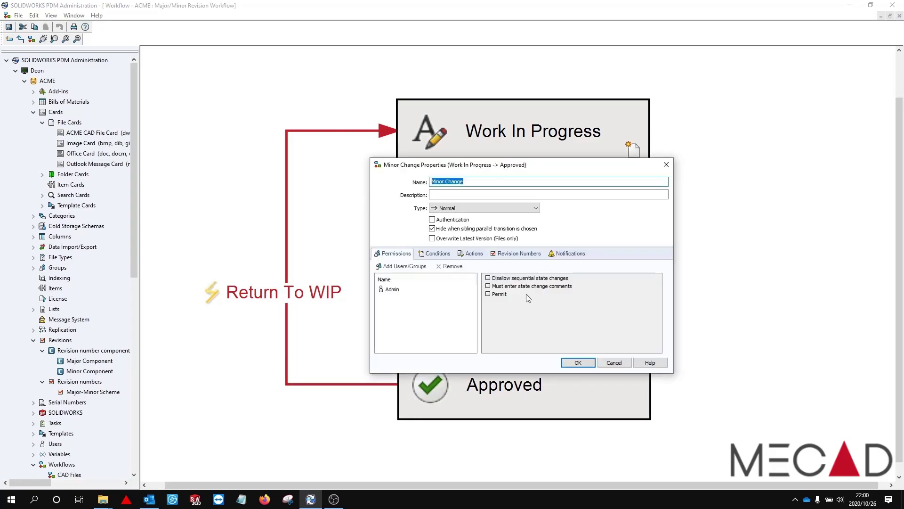
{"action": "left_click", "coordinate": [468, 254]}
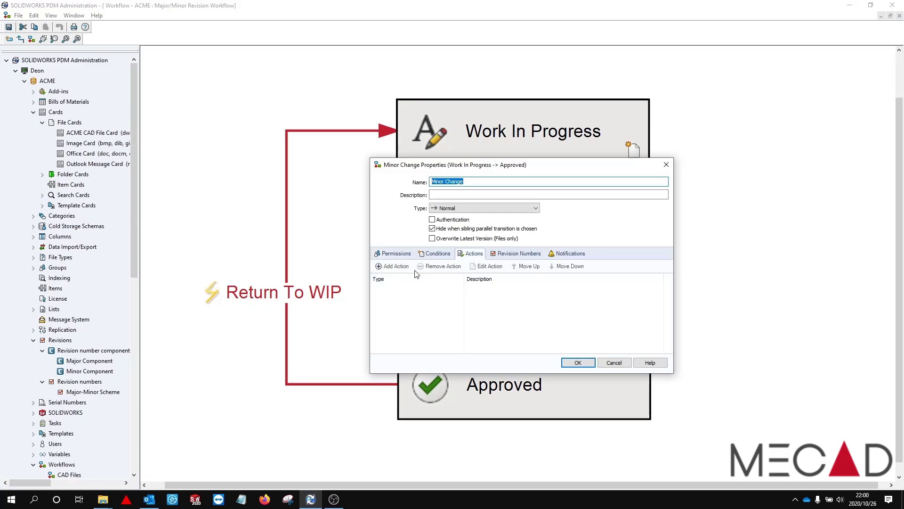
{"action": "left_click", "coordinate": [401, 267]}
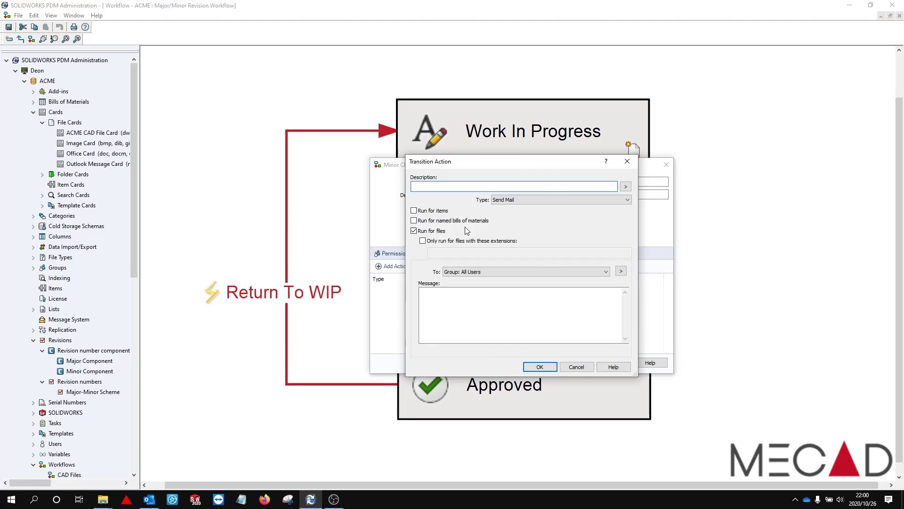
{"action": "type", "text": "Write Revision variable to the data card"}
{"action": "left_click", "coordinate": [505, 201]}
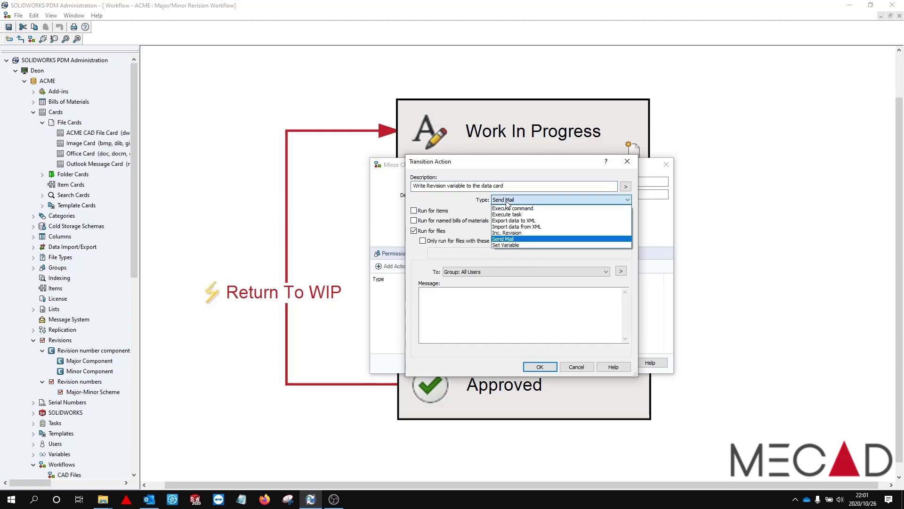
{"action": "left_click", "coordinate": [506, 245]}
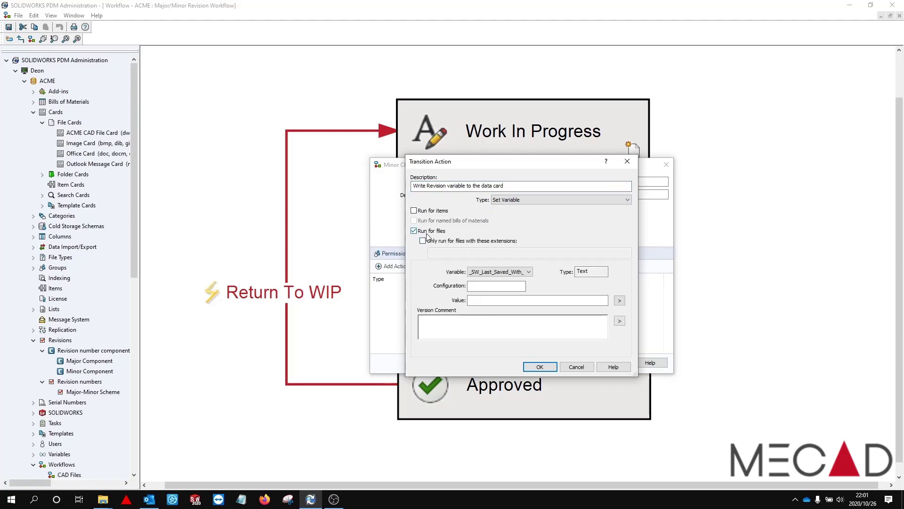
{"action": "left_click", "coordinate": [505, 274]}
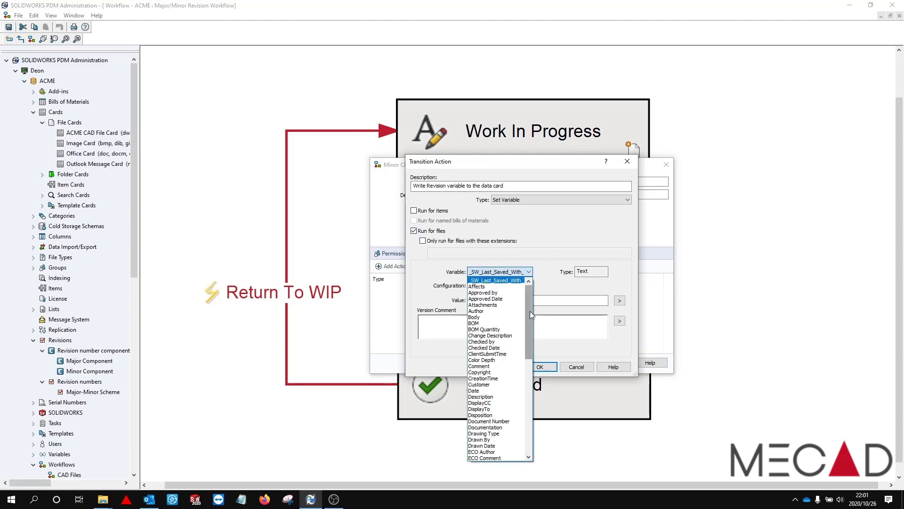
{"action": "left_click_drag", "start_coordinate": [529, 311], "coordinate": [528, 405]}
{"action": "left_click", "coordinate": [478, 372]}
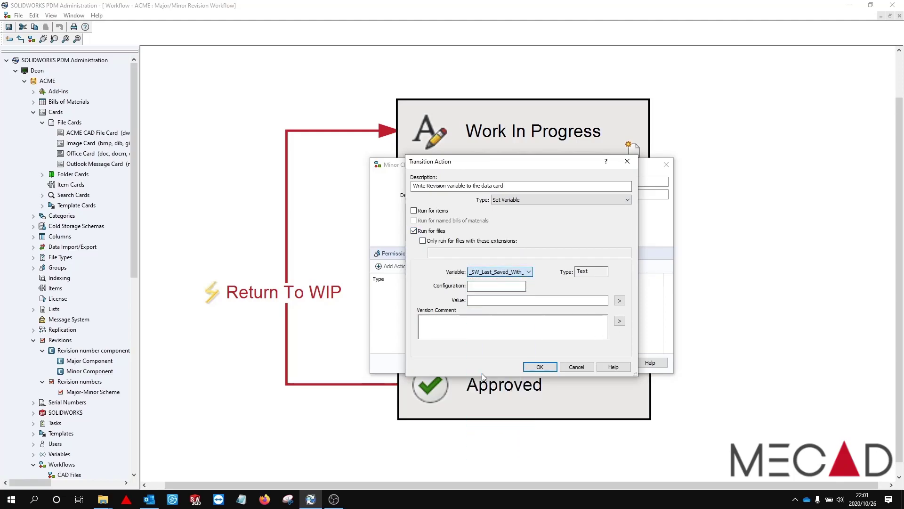
{"action": "left_click", "coordinate": [620, 300]}
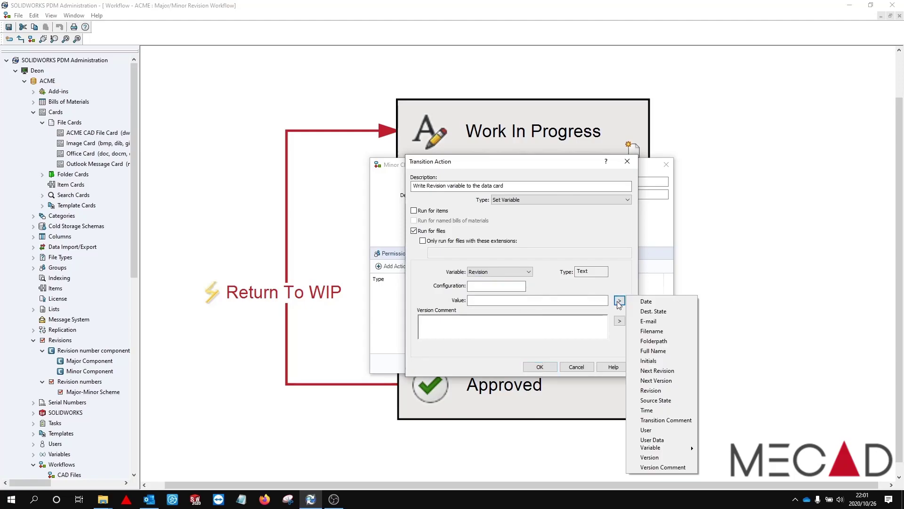
{"action": "left_click", "coordinate": [659, 371]}
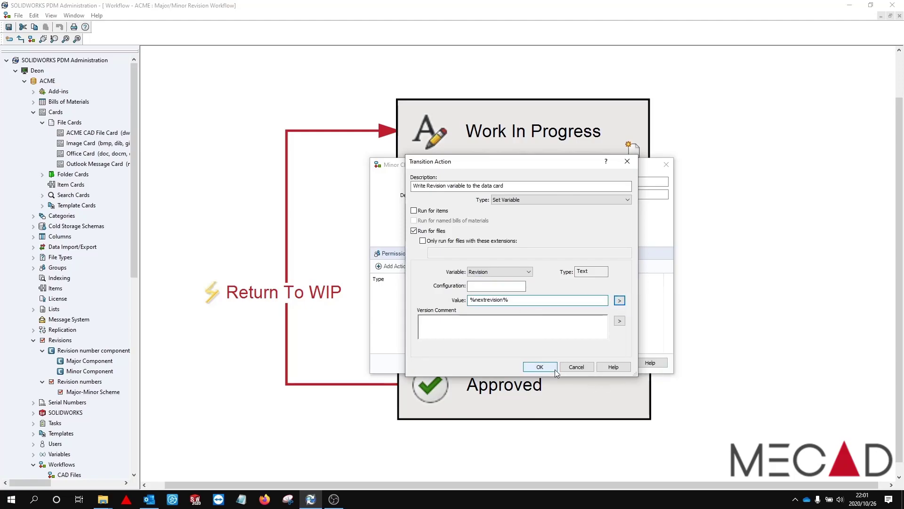
{"action": "left_click", "coordinate": [540, 367]}
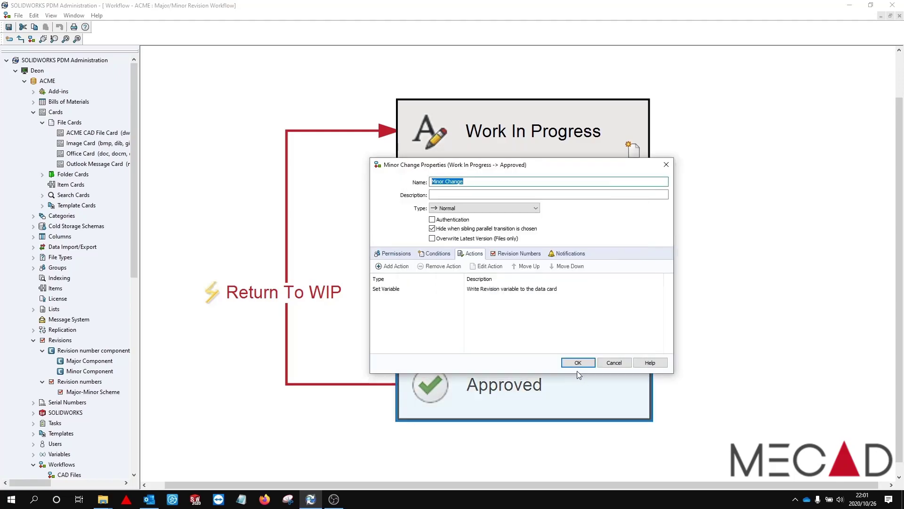
- Add an Inc. Revision action named 'Increment Revsion' and save the Minor Change transition
{"action": "left_click", "coordinate": [406, 267]}
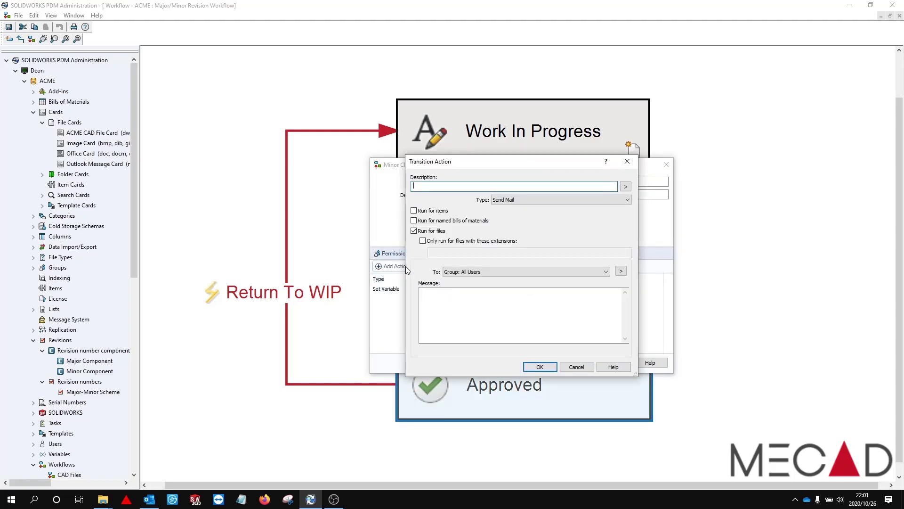
{"action": "type", "text": "Increment Revsion"}
{"action": "left_click", "coordinate": [522, 201]}
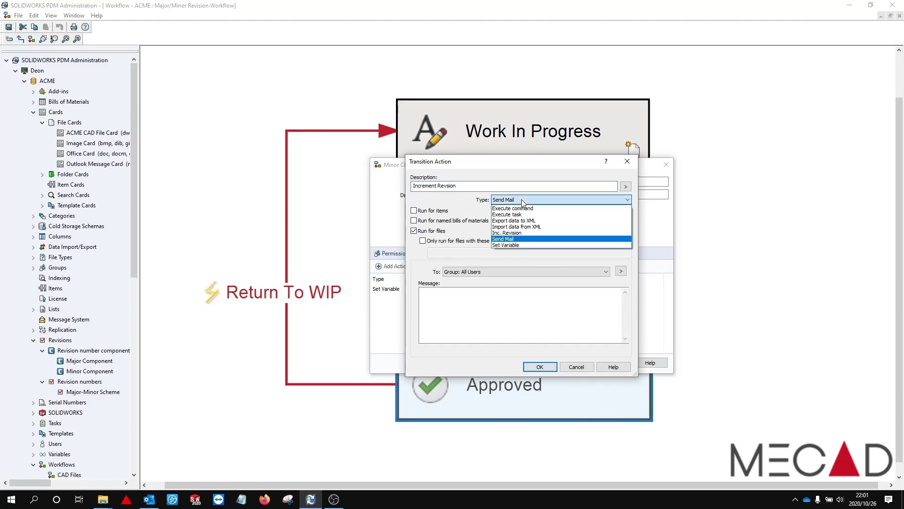
{"action": "left_click", "coordinate": [524, 233]}
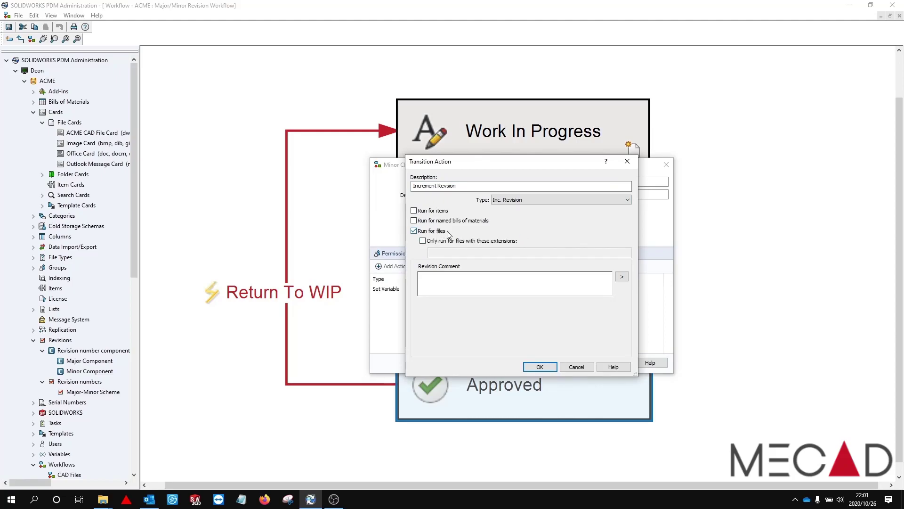
{"action": "left_click", "coordinate": [546, 367]}
{"action": "left_click", "coordinate": [579, 363]}
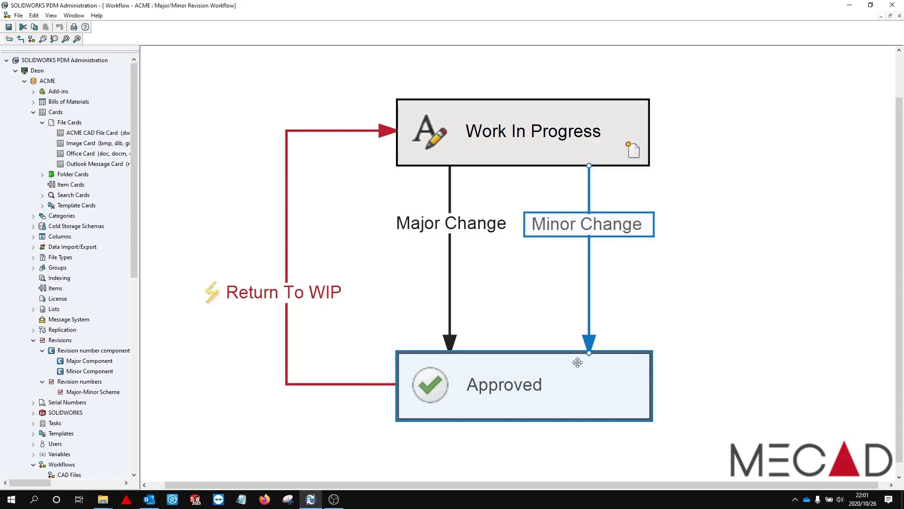
{"action": "left_click", "coordinate": [717, 328]}
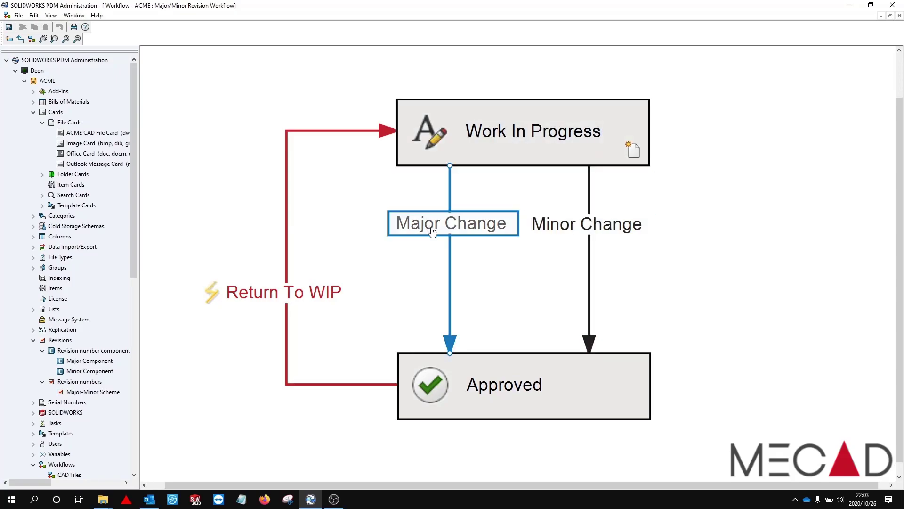
- Add a Major Change action 'Write Revision variable to the data card' setting Revision to %nextrevision%
{"action": "double_click", "coordinate": [451, 222]}
{"action": "left_click", "coordinate": [476, 254]}
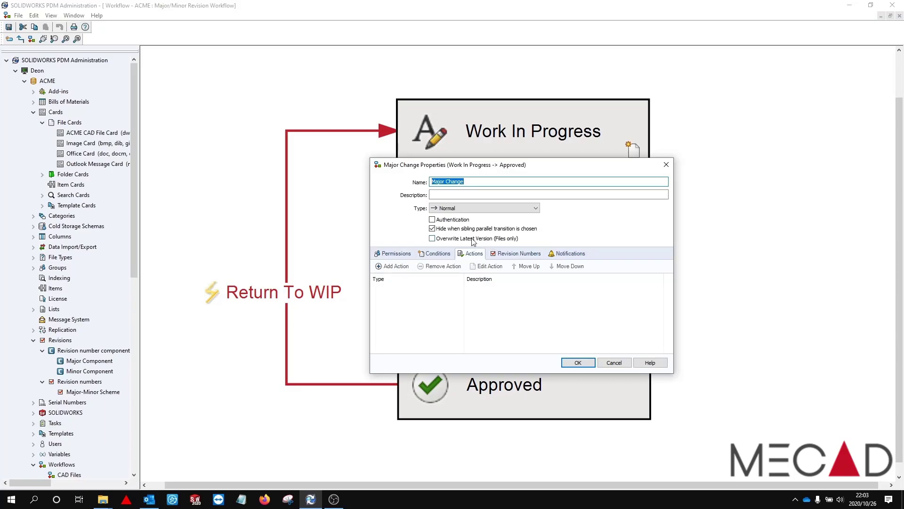
{"action": "left_click", "coordinate": [398, 267]}
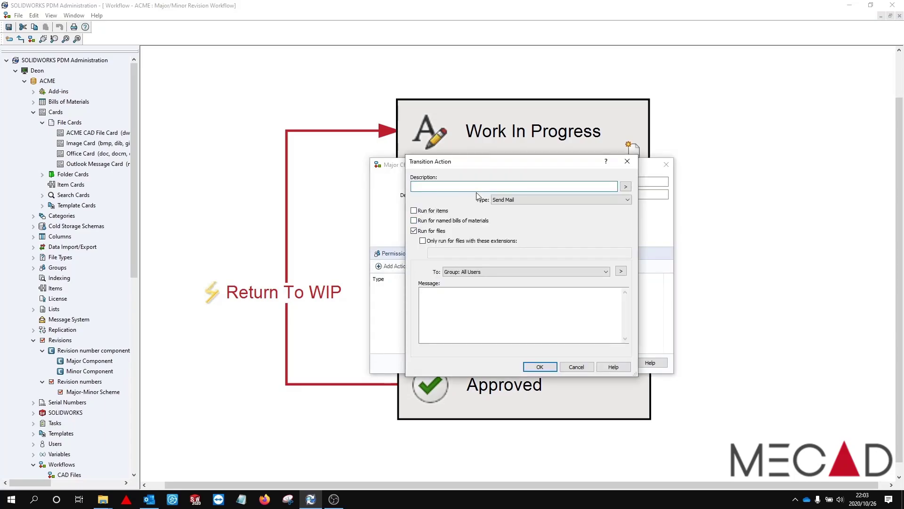
{"action": "type", "text": "Write Revision variable to the data card"}
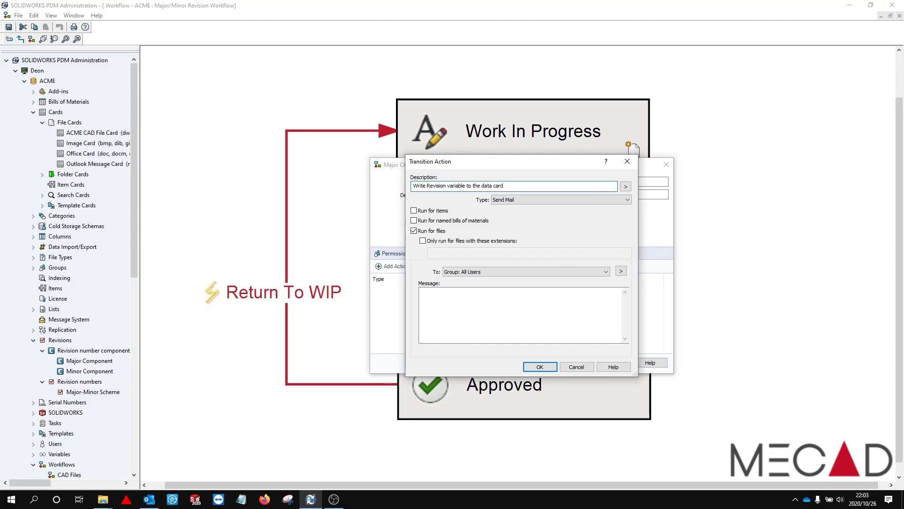
{"action": "left_click", "coordinate": [520, 200]}
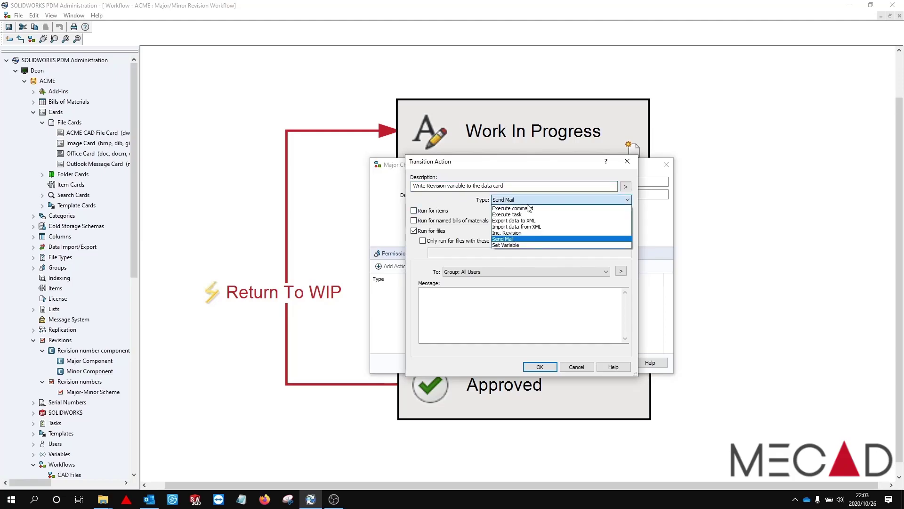
{"action": "left_click", "coordinate": [524, 245]}
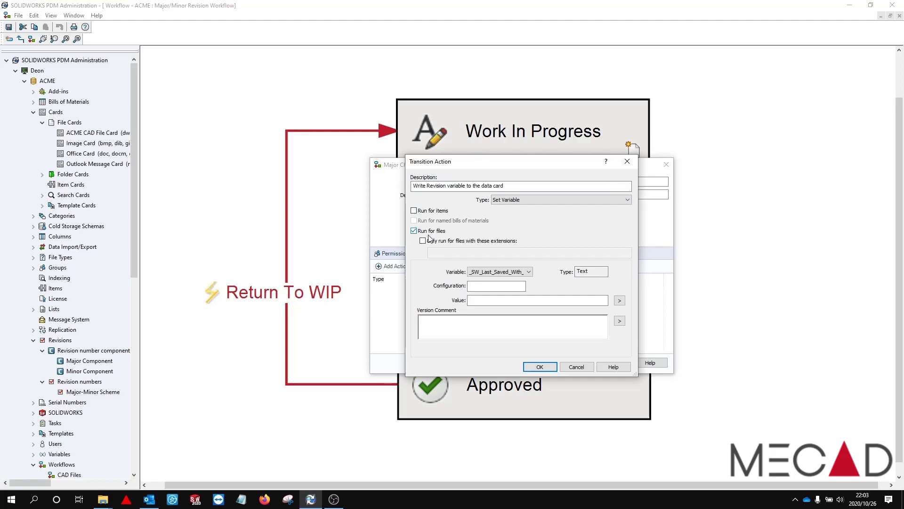
{"action": "left_click", "coordinate": [505, 272]}
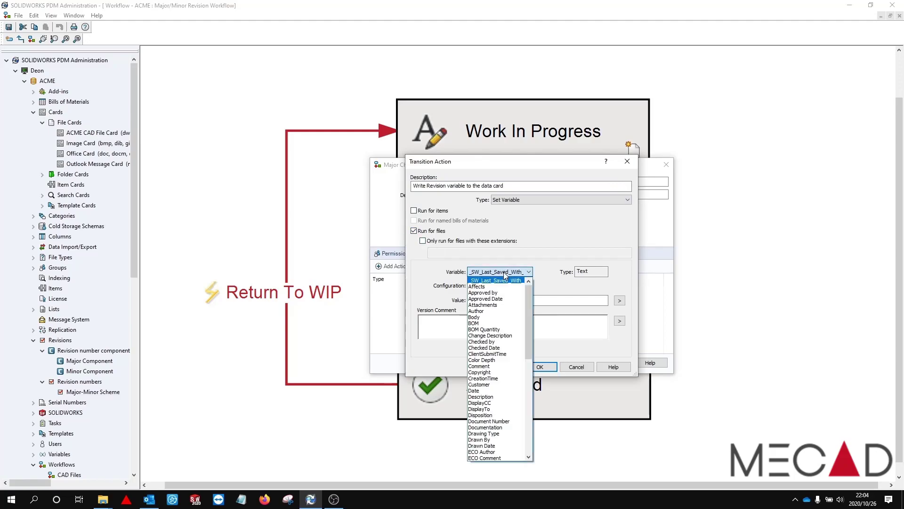
{"action": "left_click_drag", "start_coordinate": [528, 298], "coordinate": [525, 409]}
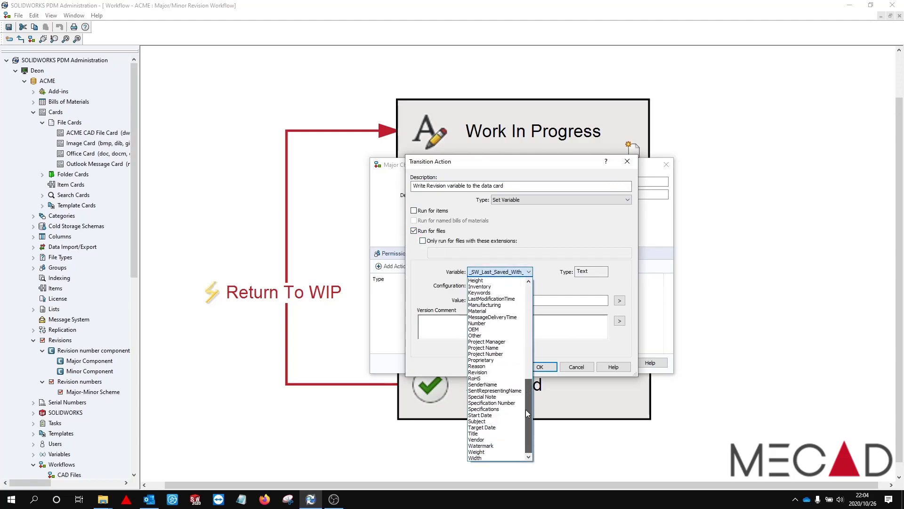
{"action": "left_click", "coordinate": [504, 374]}
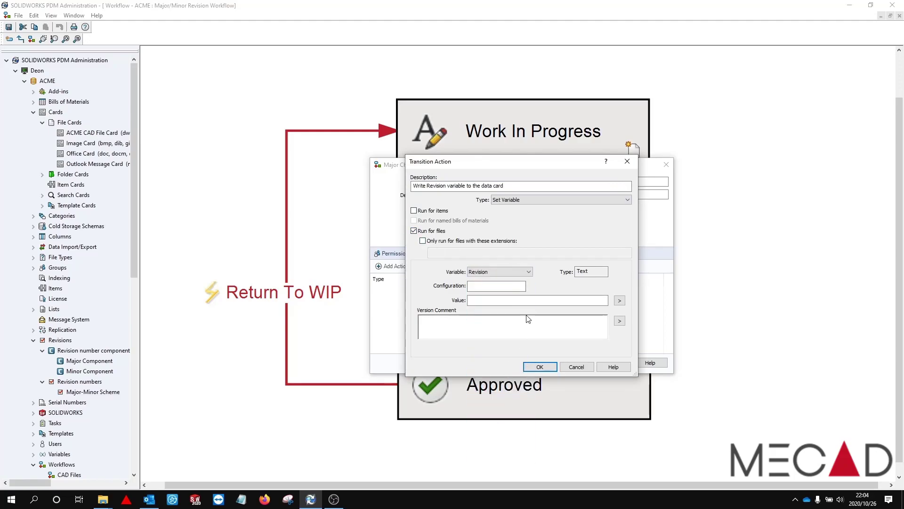
{"action": "left_click", "coordinate": [620, 301]}
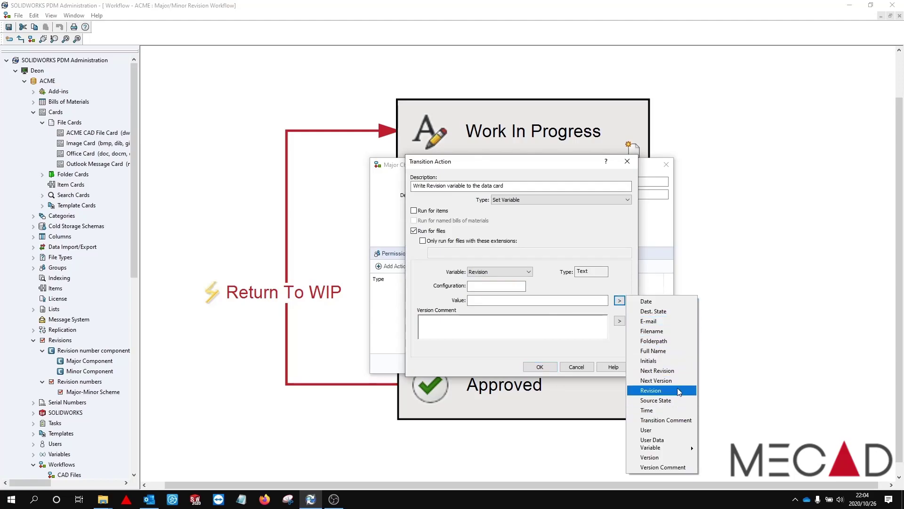
{"action": "left_click", "coordinate": [673, 372]}
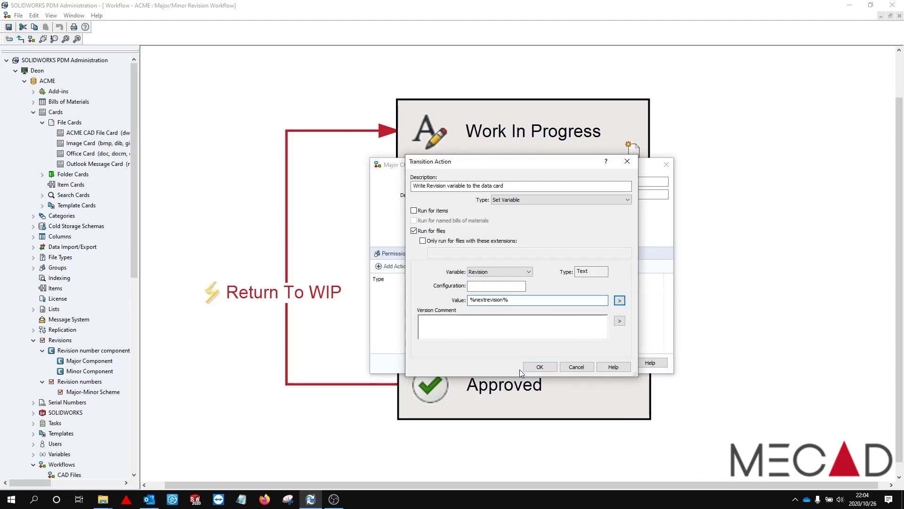
{"action": "left_click", "coordinate": [535, 367]}
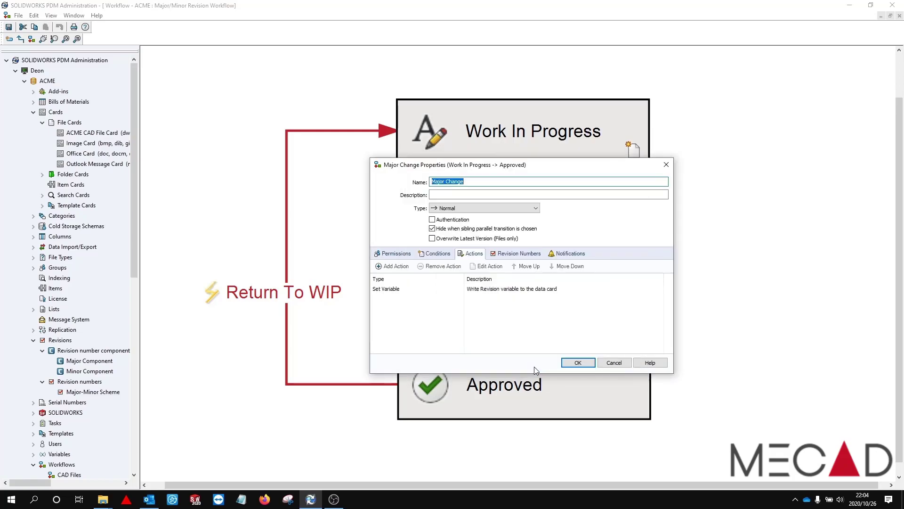
- Add an Inc. Revision action named 'Increment Revision' and save the Major Change transition
{"action": "left_click", "coordinate": [397, 267]}
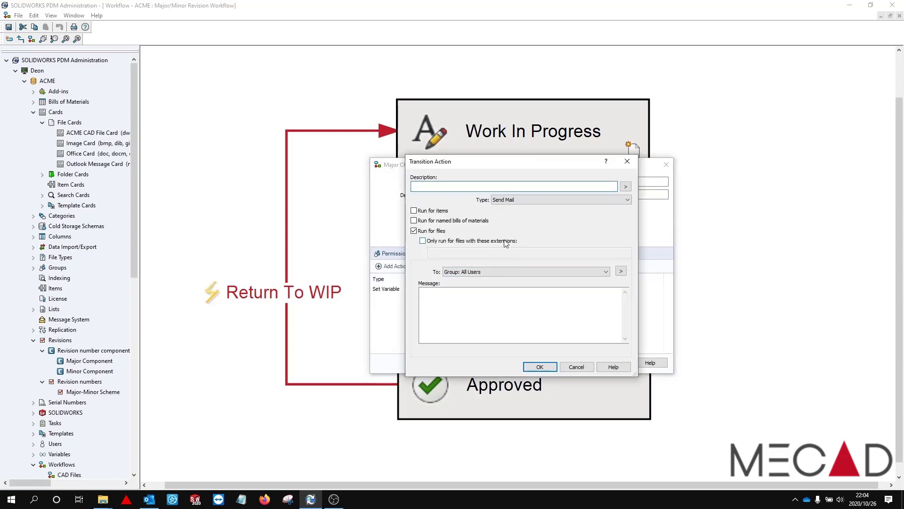
{"action": "type", "text": "Increment Revision"}
{"action": "left_click", "coordinate": [532, 200]}
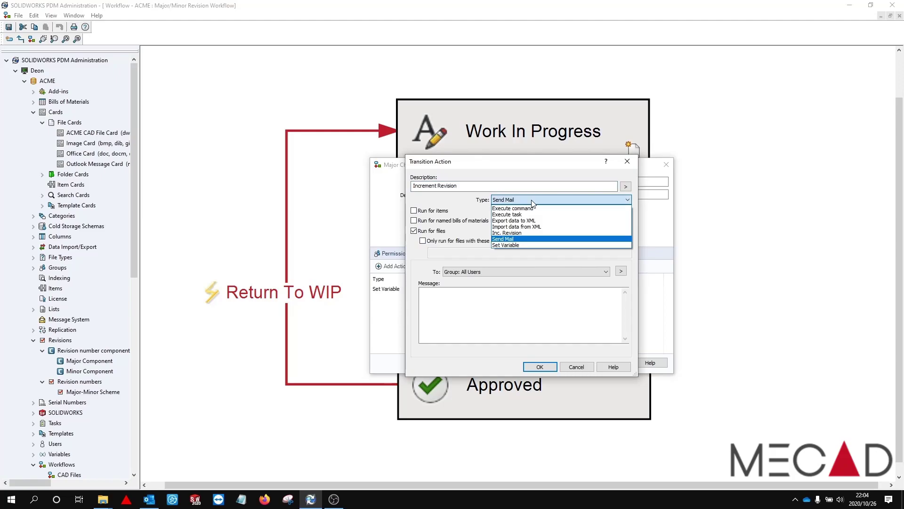
{"action": "left_click", "coordinate": [530, 234]}
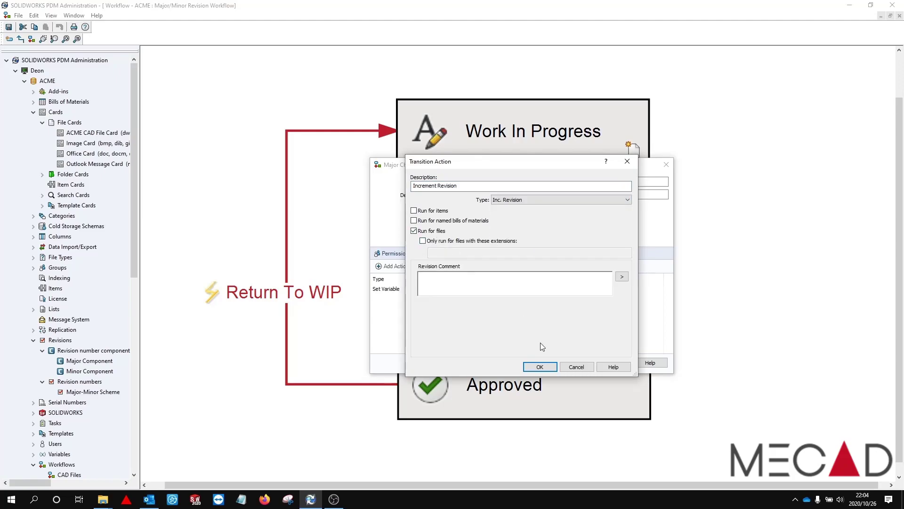
{"action": "left_click", "coordinate": [540, 367]}
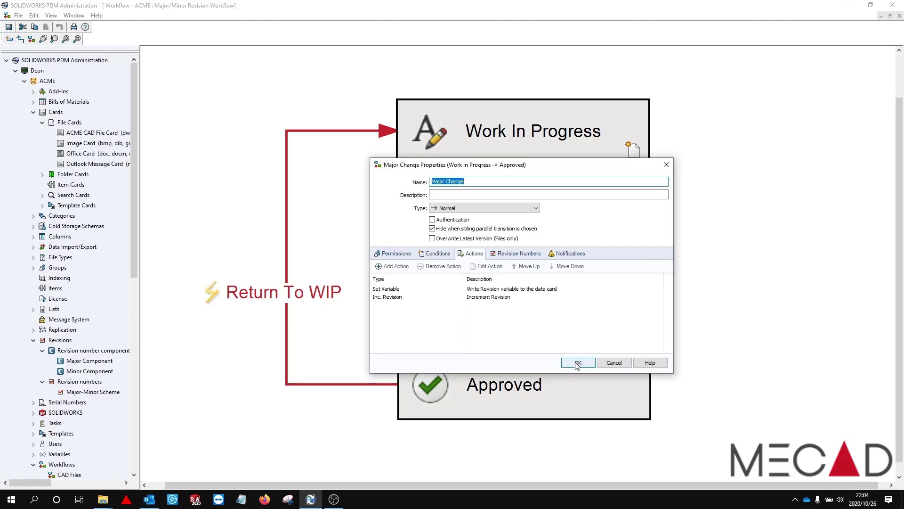
{"action": "left_click", "coordinate": [575, 364]}
- Deselect the Major Change transition in the workflow diagram
{"action": "left_click", "coordinate": [786, 267]}
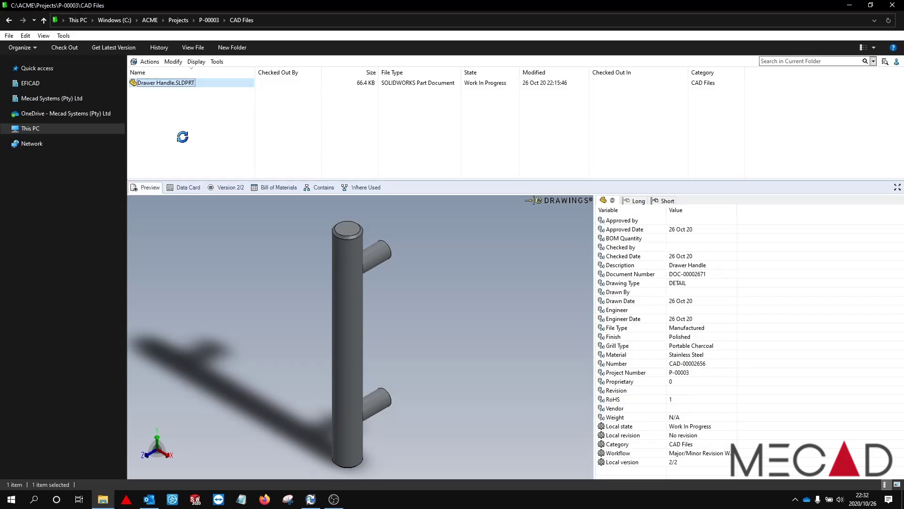
- Show Drawer Handle.SLDPRT's data card and apply a Minor Change, giving revision 00A
{"action": "left_click", "coordinate": [191, 188]}
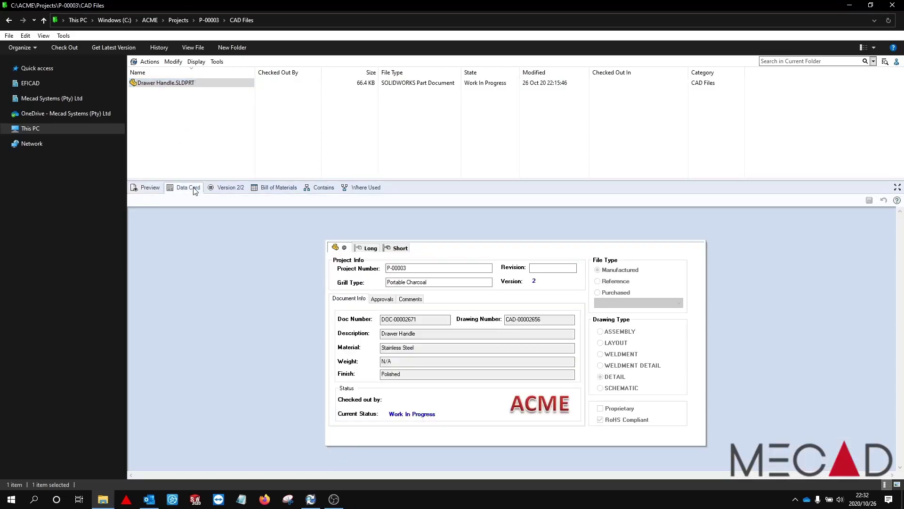
{"action": "left_click", "coordinate": [533, 269]}
{"action": "right_click", "coordinate": [172, 84]}
{"action": "mouse_move", "coordinate": [221, 291]}
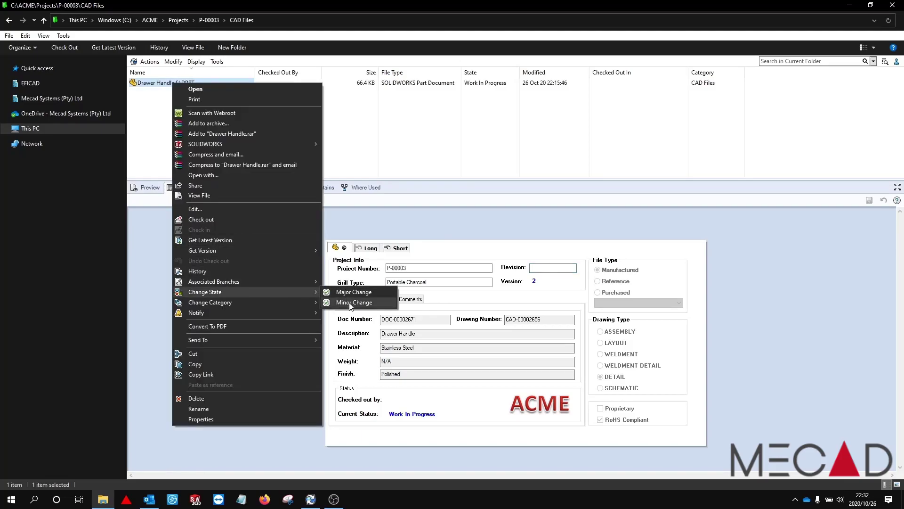
{"action": "left_click", "coordinate": [354, 302]}
{"action": "left_click", "coordinate": [749, 326]}
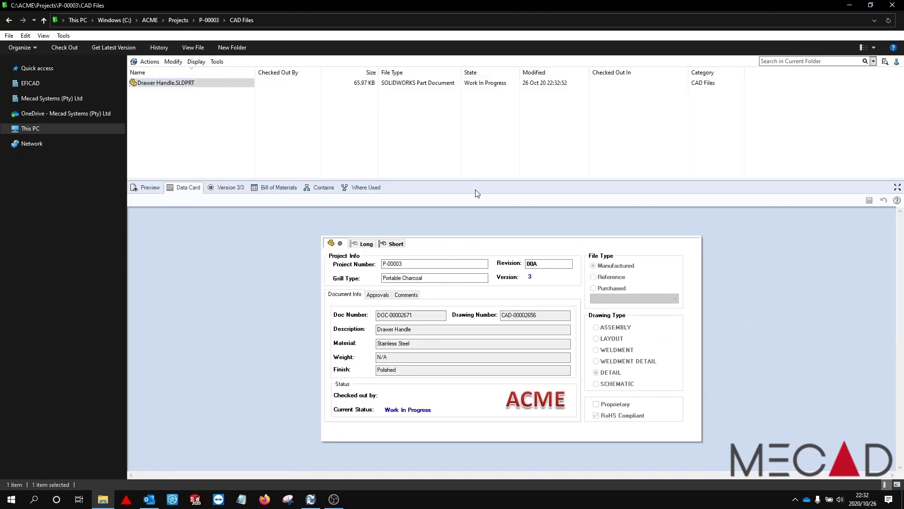
{"action": "left_click", "coordinate": [539, 263]}
- Apply Minor Change twice more to Drawer Handle.SLDPRT, advancing its revision to 00B then 00C
{"action": "left_click", "coordinate": [158, 85]}
{"action": "right_click", "coordinate": [158, 86]}
{"action": "mouse_move", "coordinate": [287, 293]}
{"action": "left_click", "coordinate": [388, 295]}
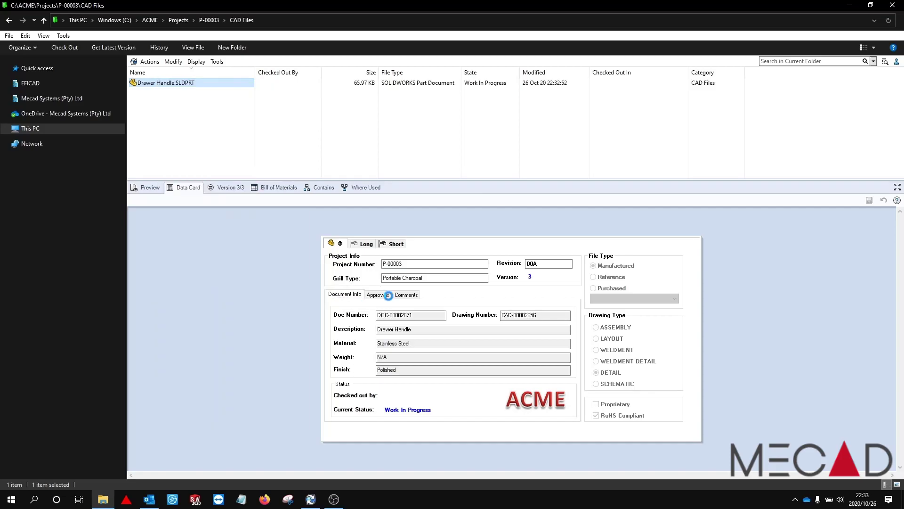
{"action": "left_click", "coordinate": [749, 326]}
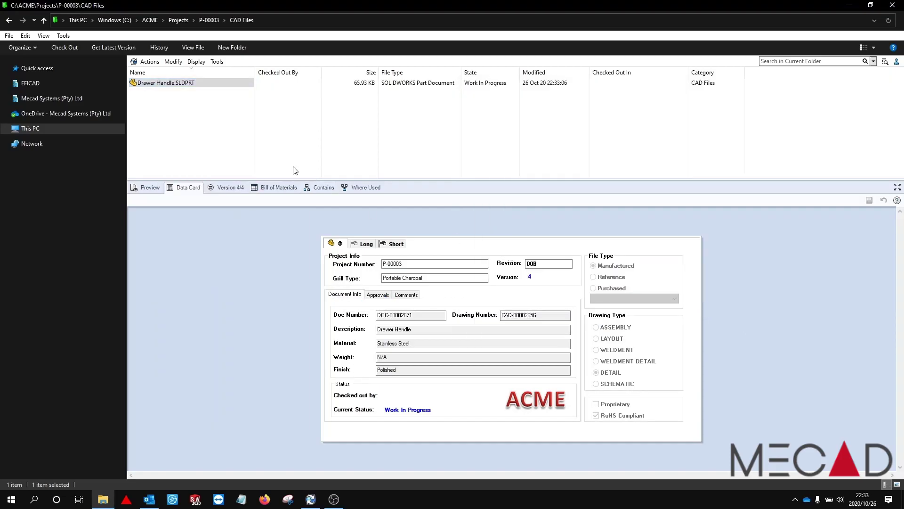
{"action": "right_click", "coordinate": [180, 84]}
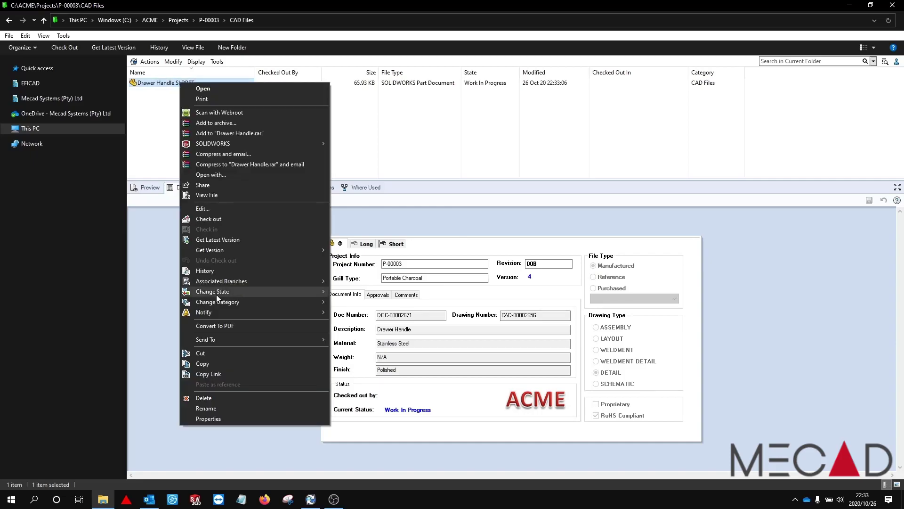
{"action": "mouse_move", "coordinate": [232, 292]}
{"action": "left_click", "coordinate": [351, 303]}
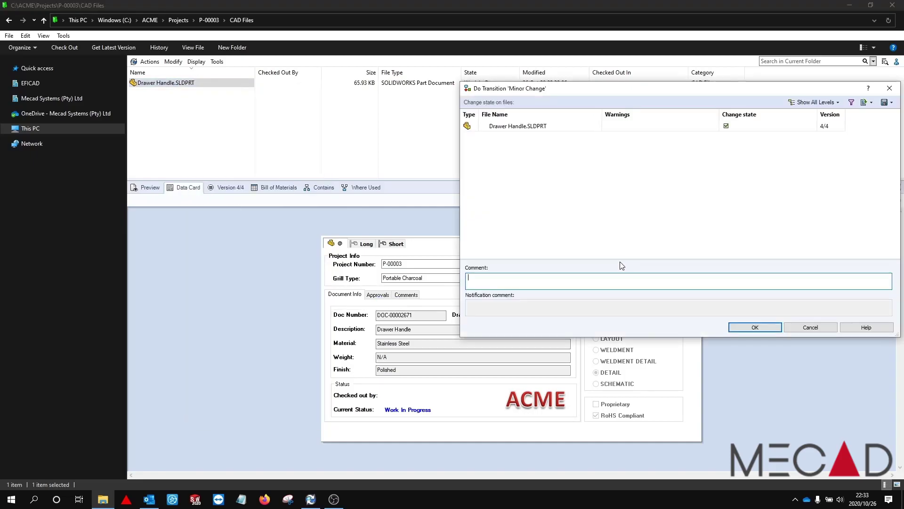
{"action": "left_click", "coordinate": [743, 331]}
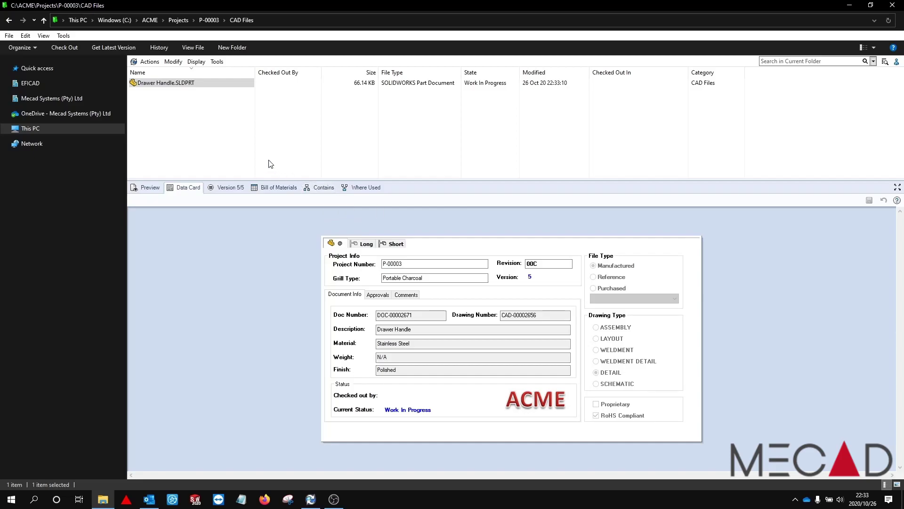
- Run Major Change on Drawer Handle.SLDPRT three times, revising it 01-, 02-, then 03- (version 8)
{"action": "right_click", "coordinate": [172, 83]}
{"action": "mouse_move", "coordinate": [229, 291]}
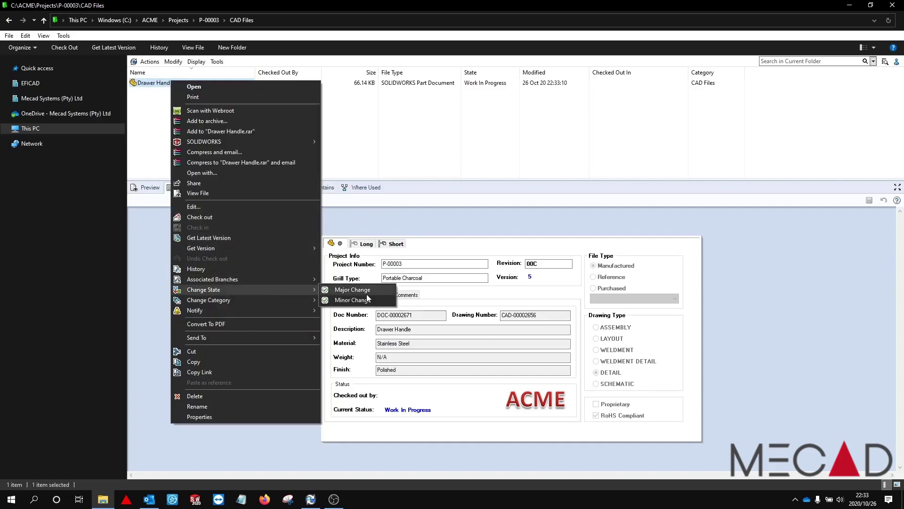
{"action": "left_click", "coordinate": [360, 290]}
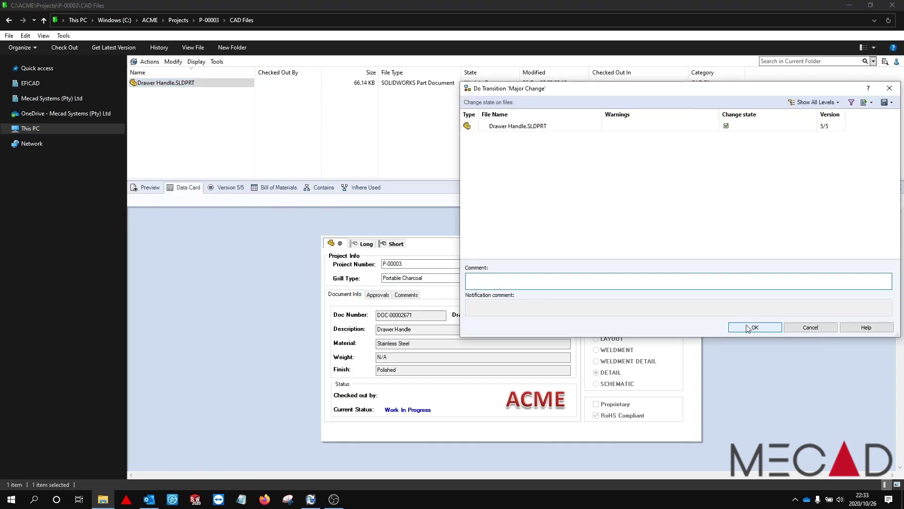
{"action": "left_click", "coordinate": [748, 328]}
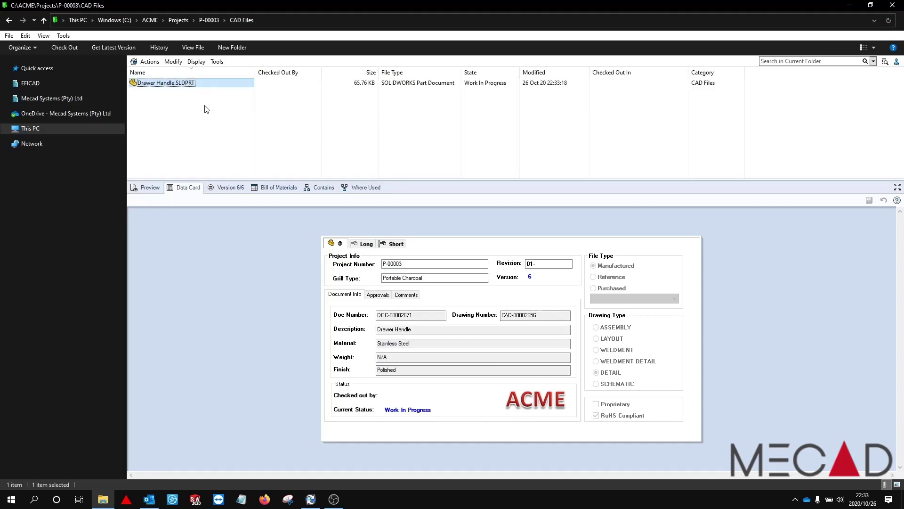
{"action": "right_click", "coordinate": [202, 85]}
{"action": "mouse_move", "coordinate": [333, 298]}
{"action": "left_click", "coordinate": [383, 294]}
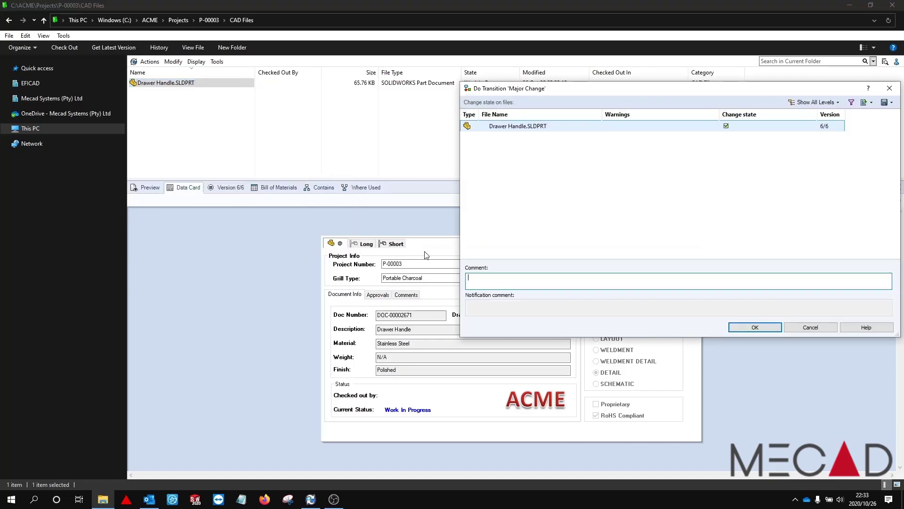
{"action": "left_click", "coordinate": [755, 327]}
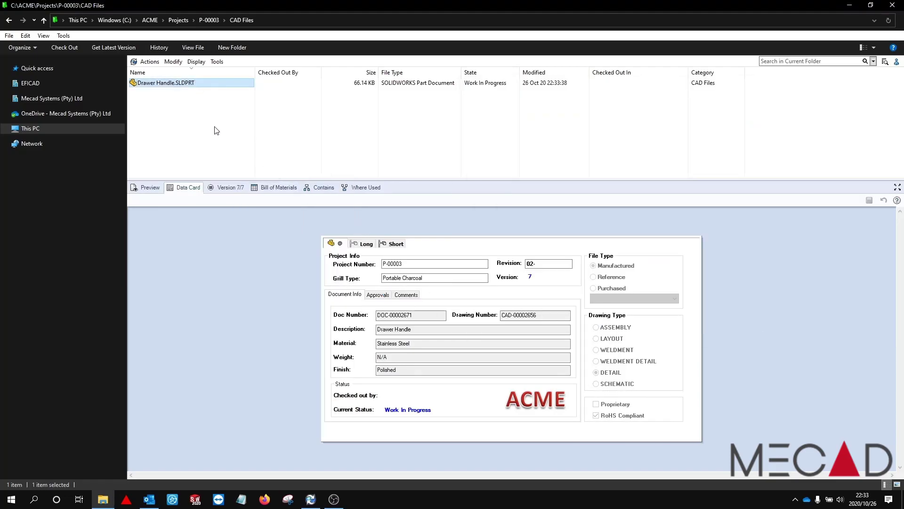
{"action": "right_click", "coordinate": [196, 87]}
{"action": "mouse_move", "coordinate": [283, 292]}
{"action": "left_click", "coordinate": [372, 293]}
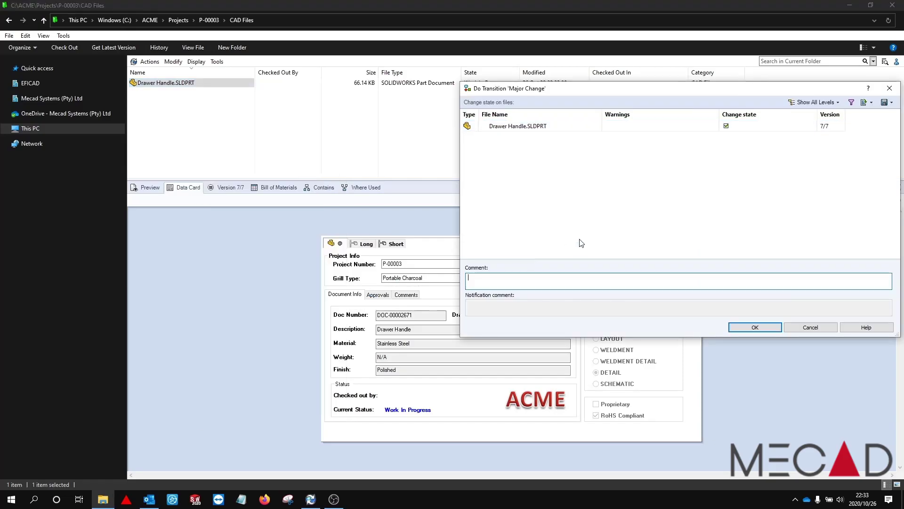
{"action": "left_click", "coordinate": [754, 327]}
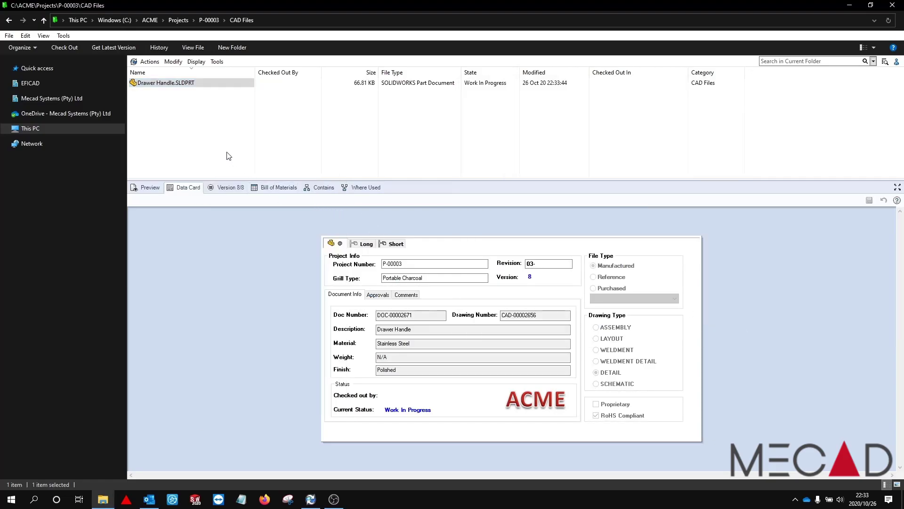
- Run a Minor Change transition on Drawer Handle.SLDPRT, moving it from 03- to 03A at version 9
{"action": "right_click", "coordinate": [186, 86]}
{"action": "mouse_move", "coordinate": [231, 290]}
{"action": "left_click", "coordinate": [403, 301]}
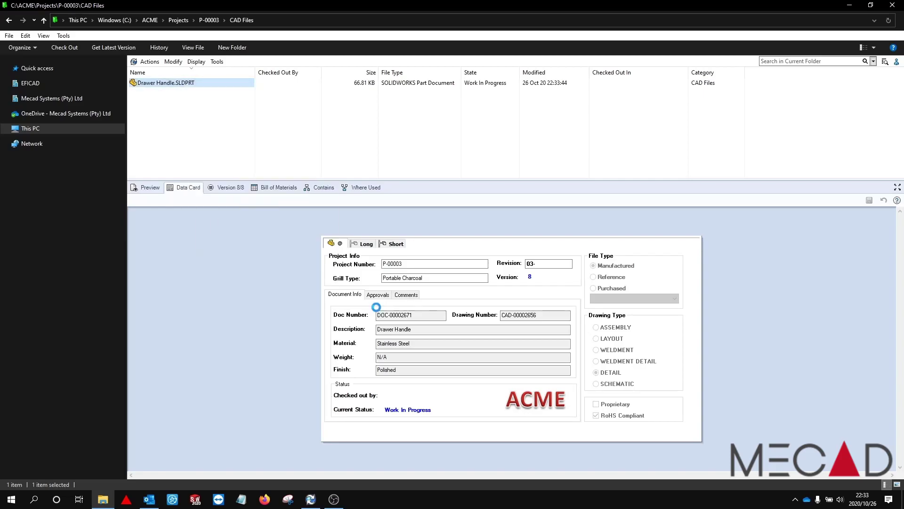
{"action": "left_click", "coordinate": [756, 328]}
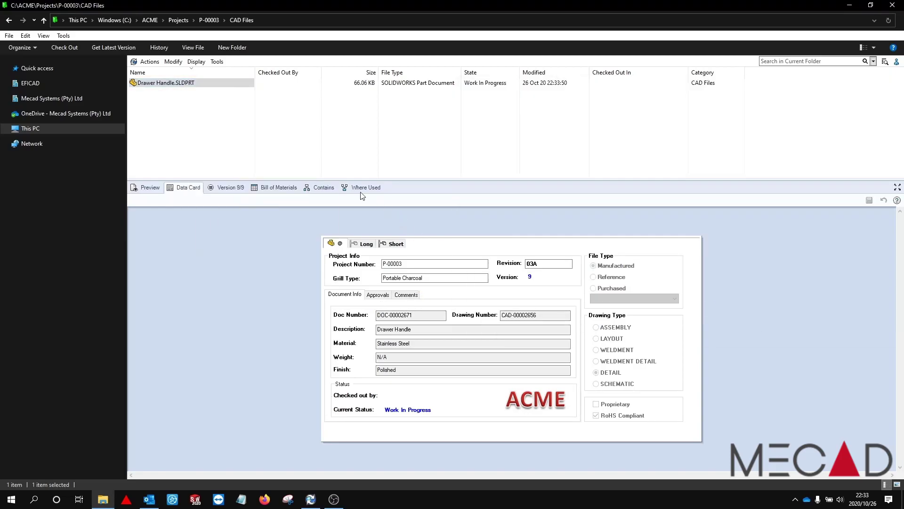